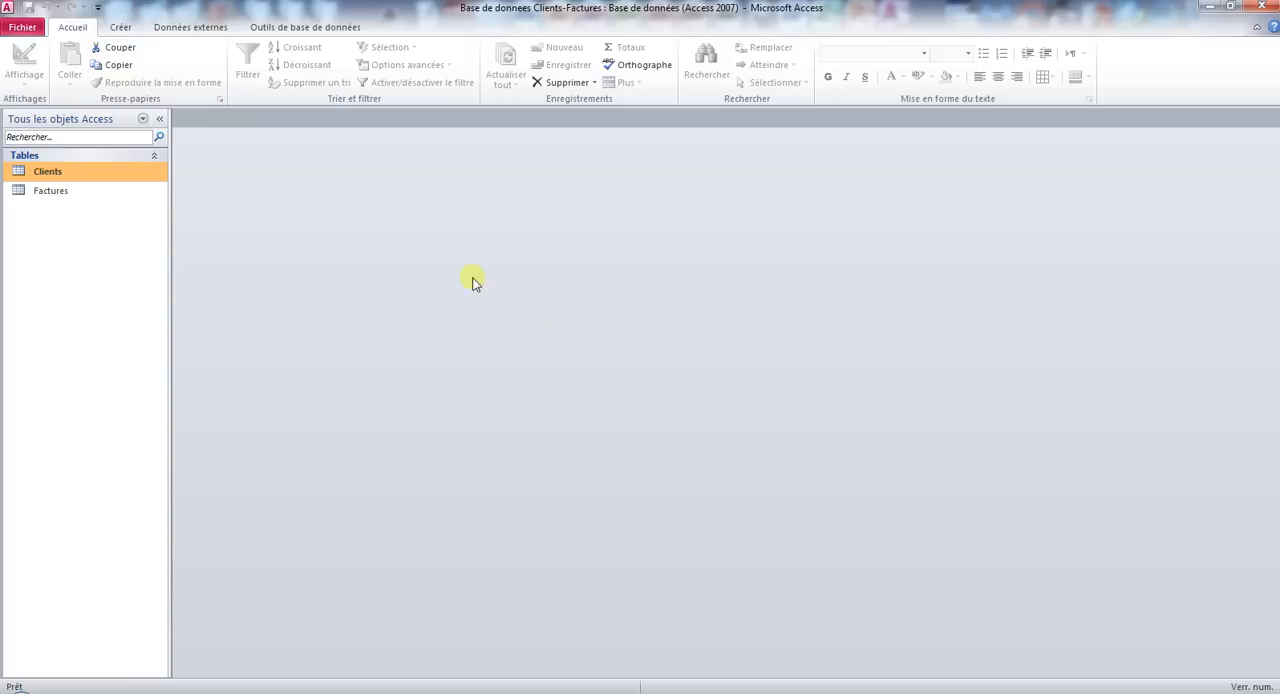
Open the Clients table, examine the invoices linked to the first client, and close the table.
left_click(84, 176)
double_click(84, 176)
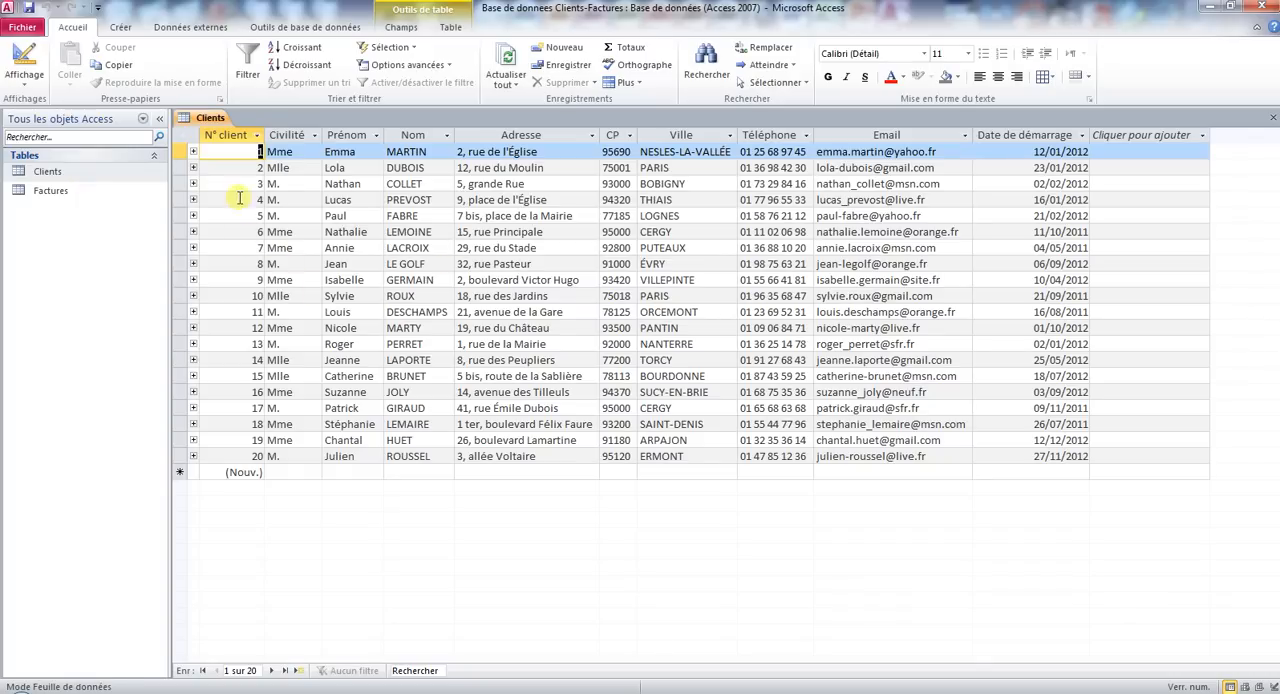
left_click(194, 152)
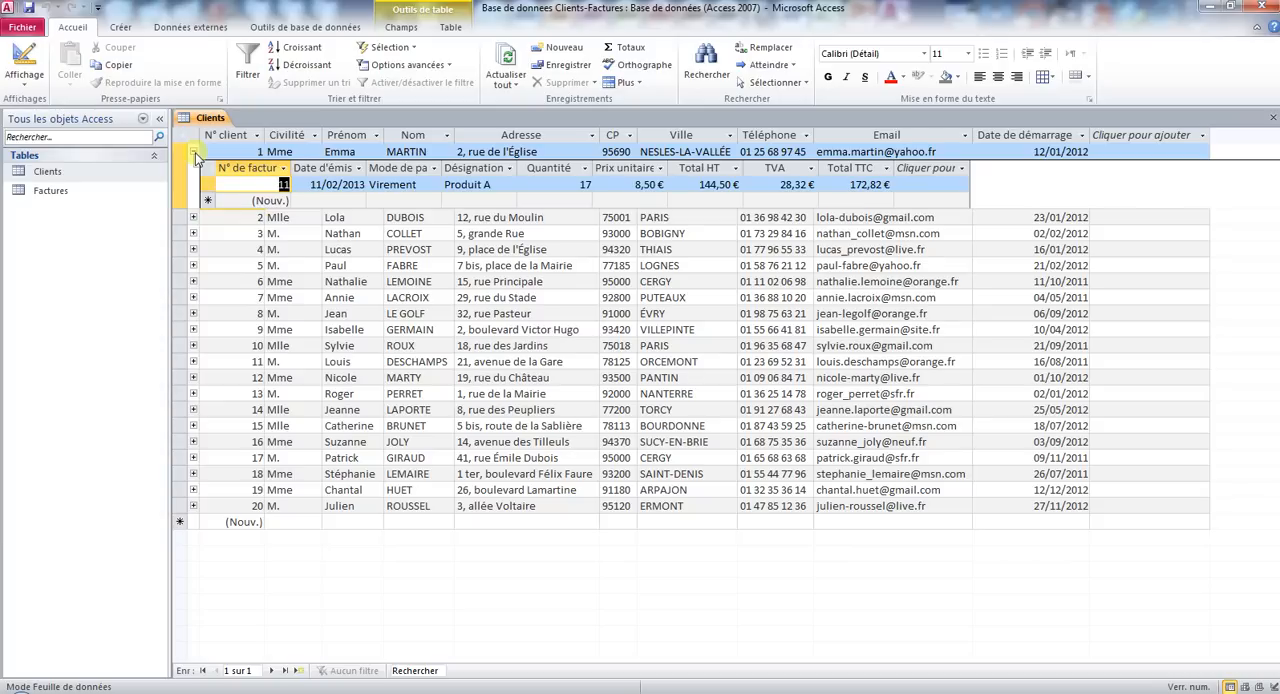
left_click(194, 152)
right_click(206, 118)
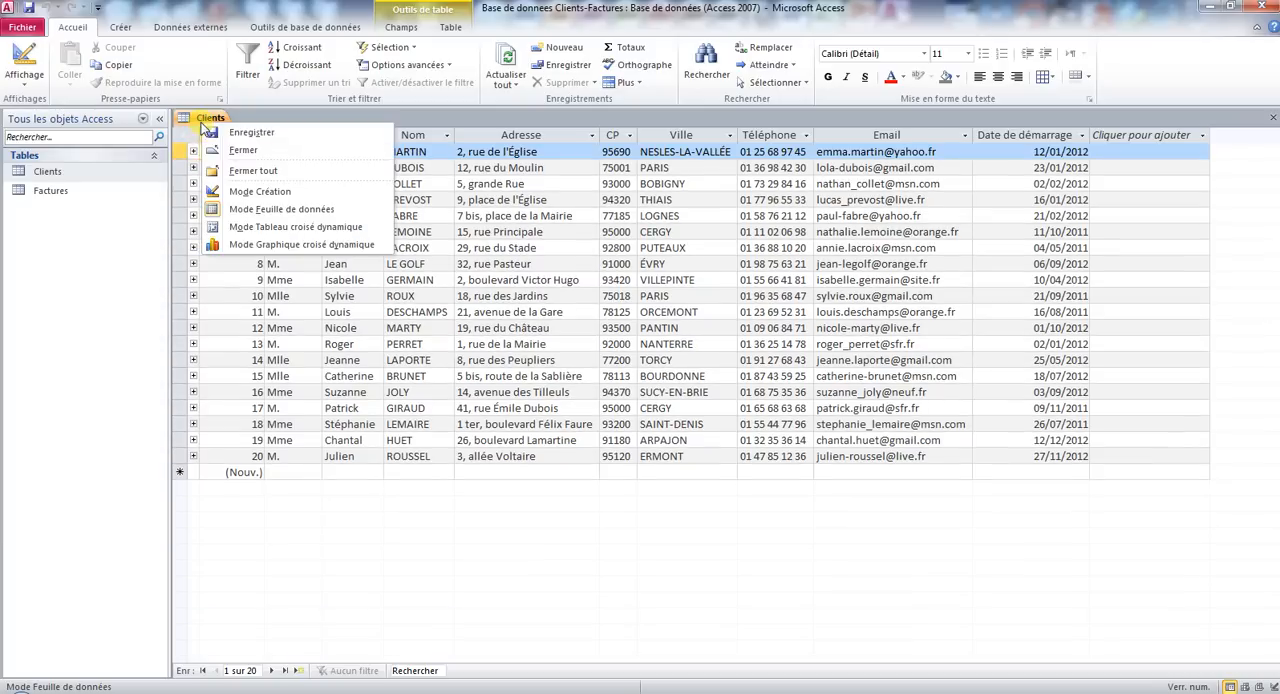
left_click(230, 152)
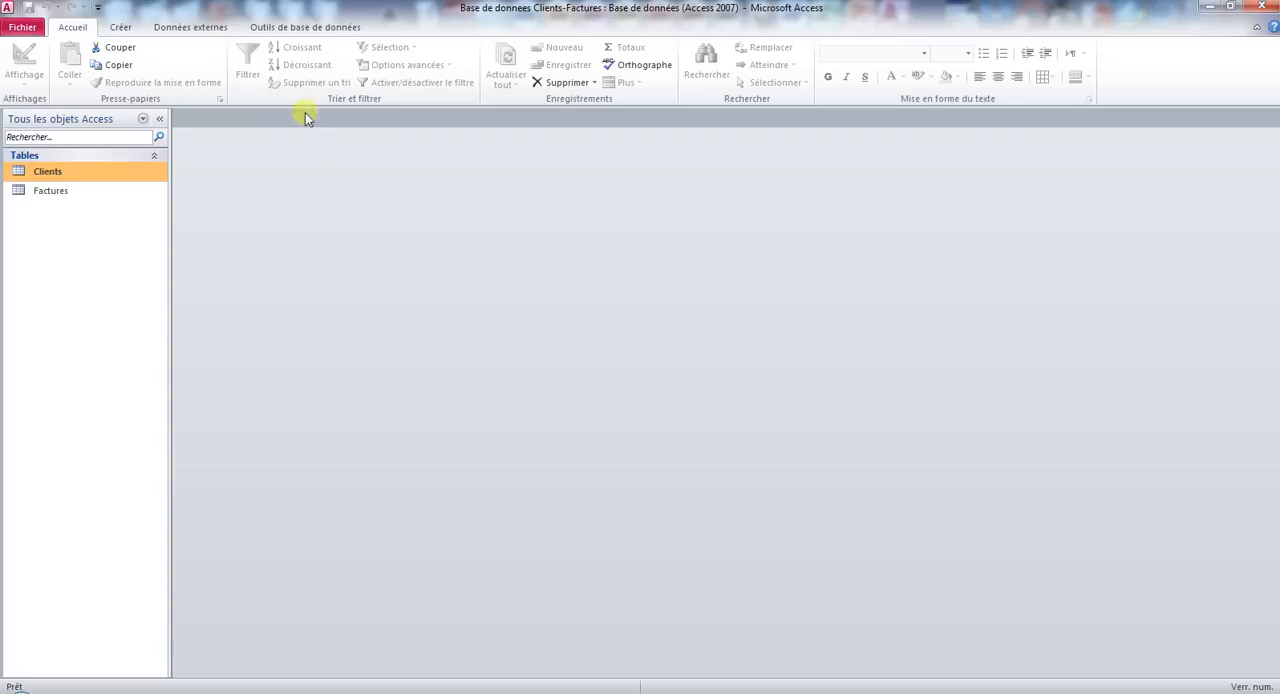
Create a Colonne simple form named Clients with the Form Wizard from all Clients table fields, and close the form.
left_click(121, 28)
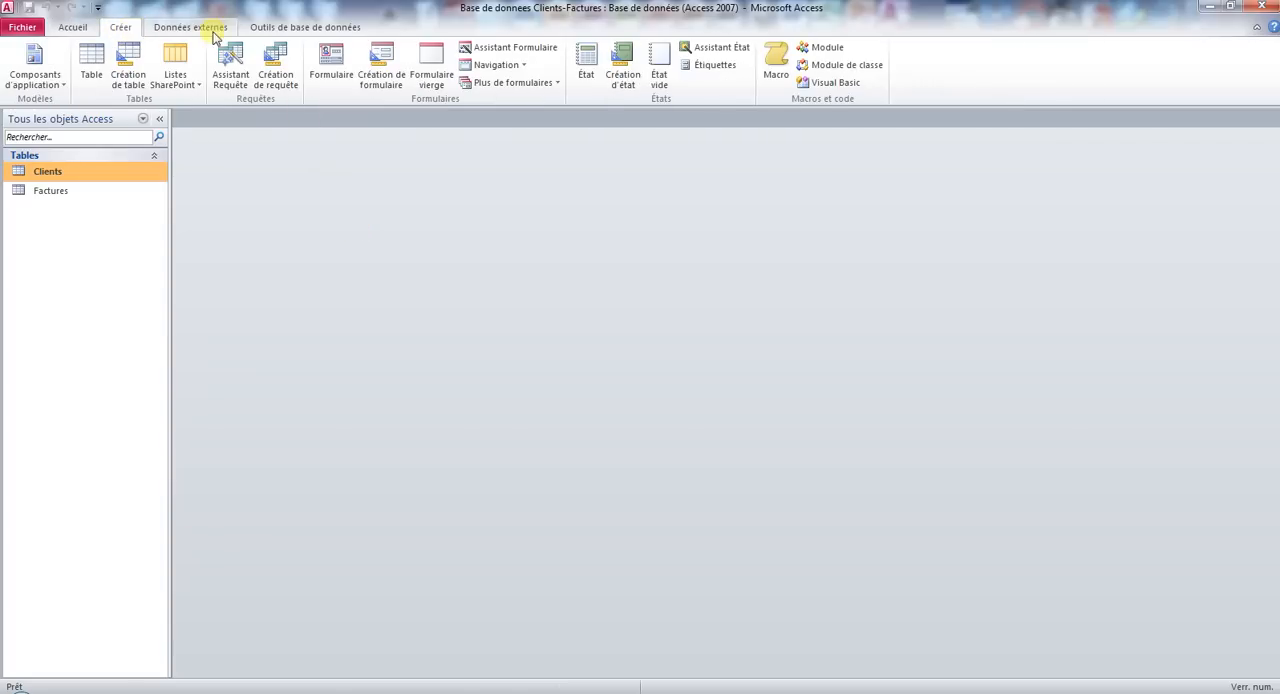
left_click(503, 47)
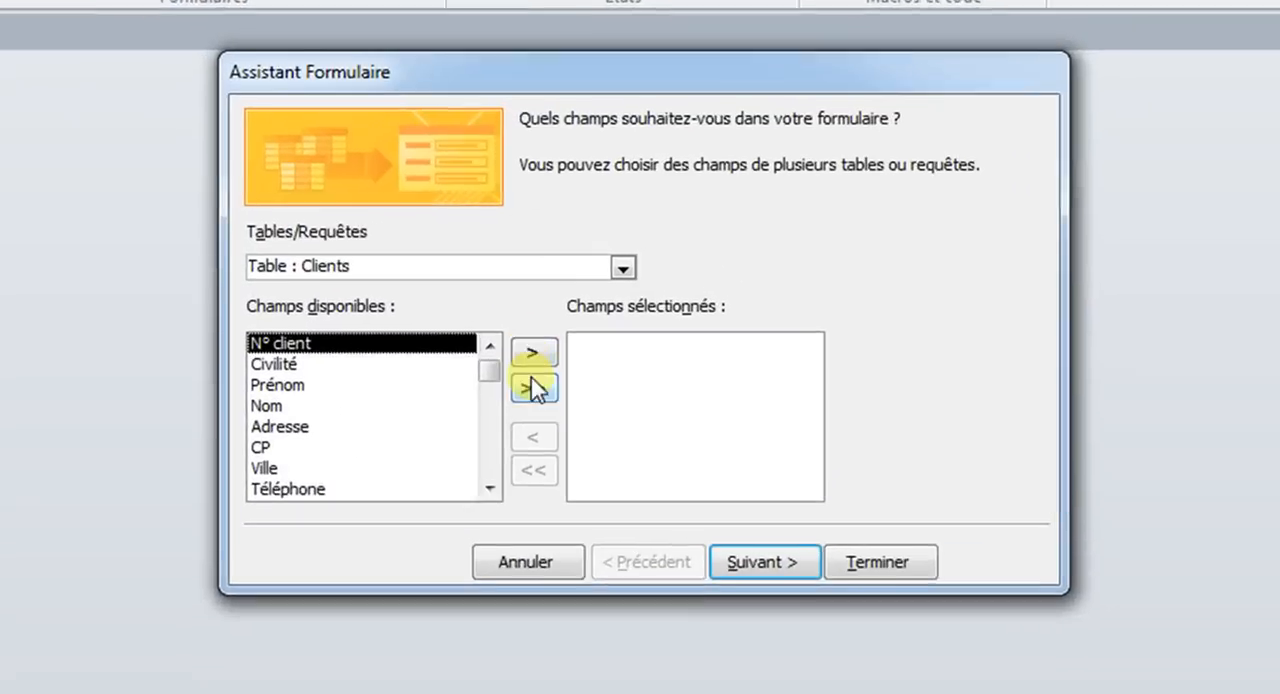
left_click(533, 387)
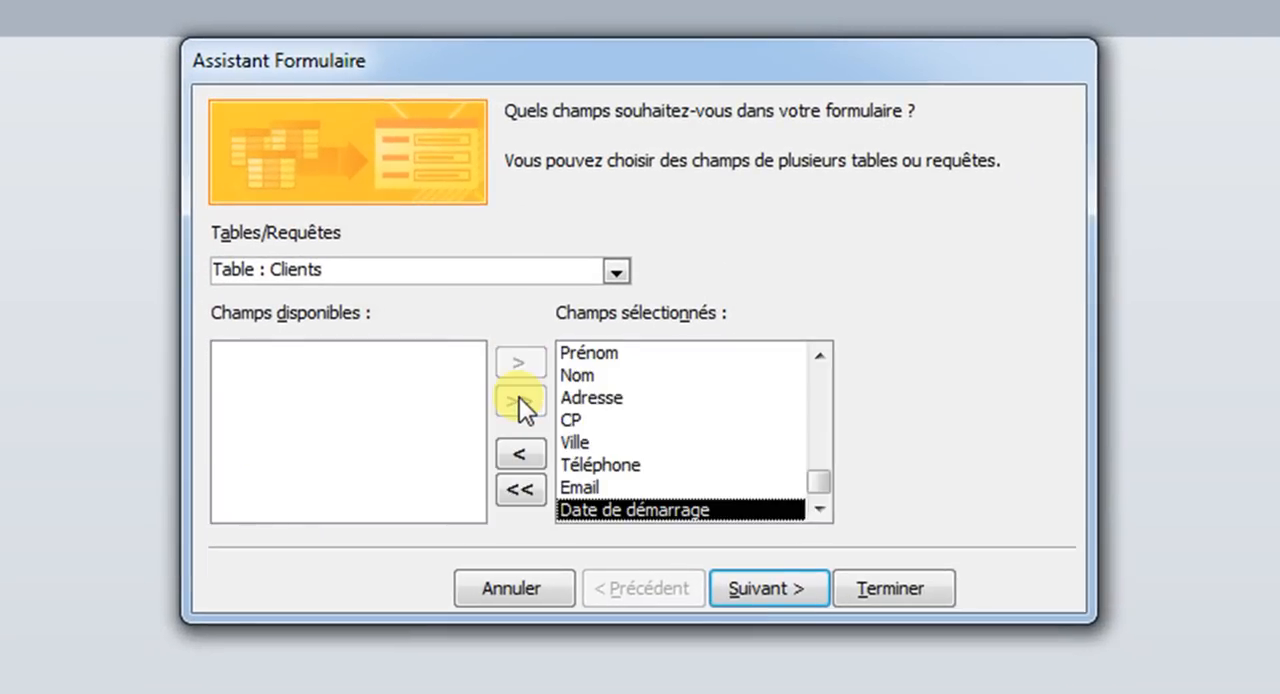
left_click(782, 586)
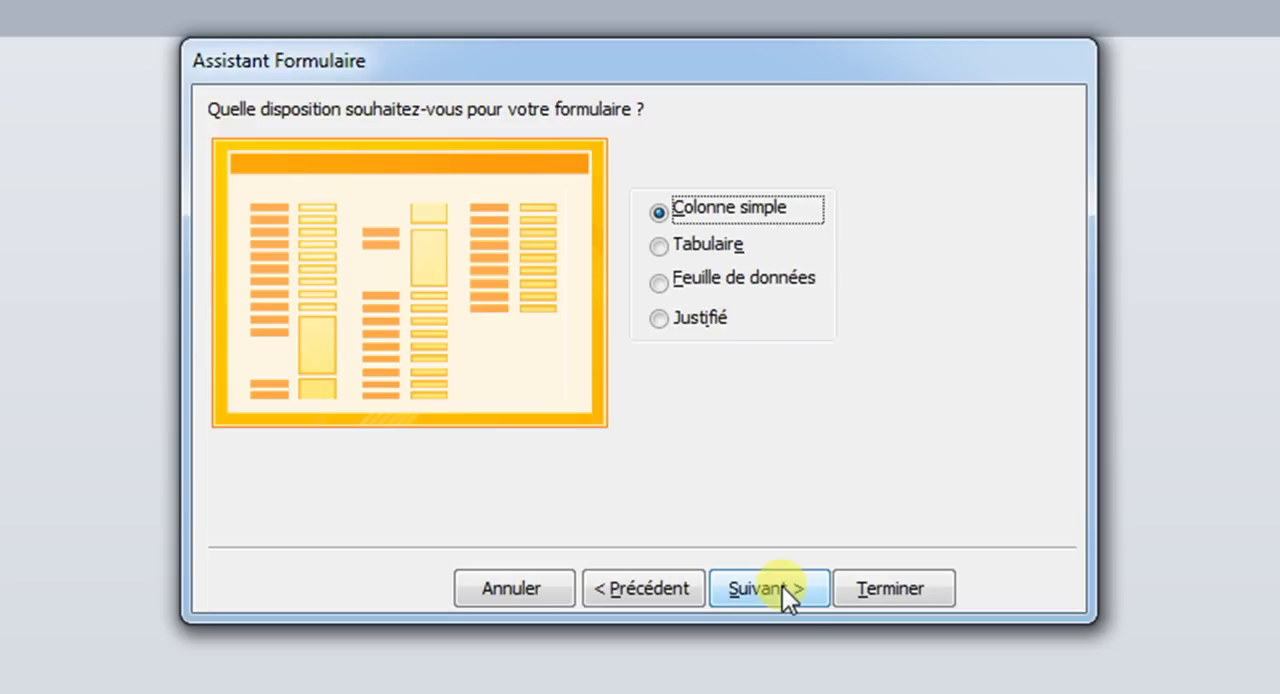
left_click(782, 586)
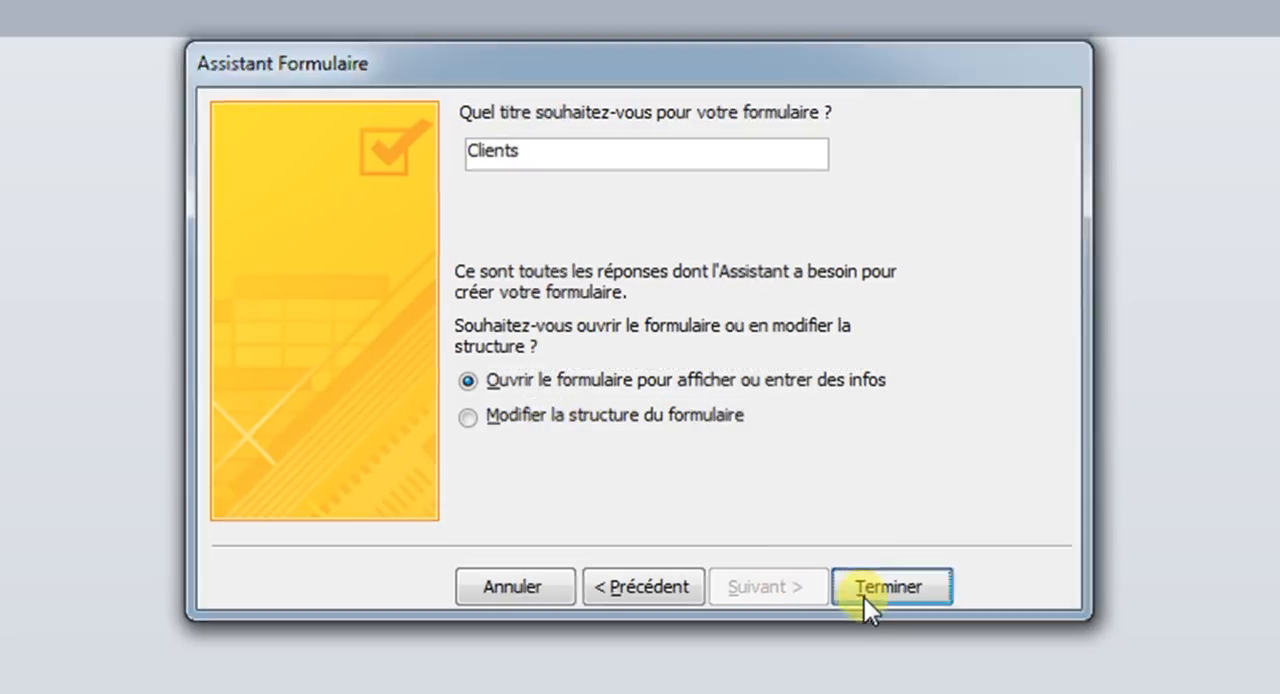
left_click(865, 594)
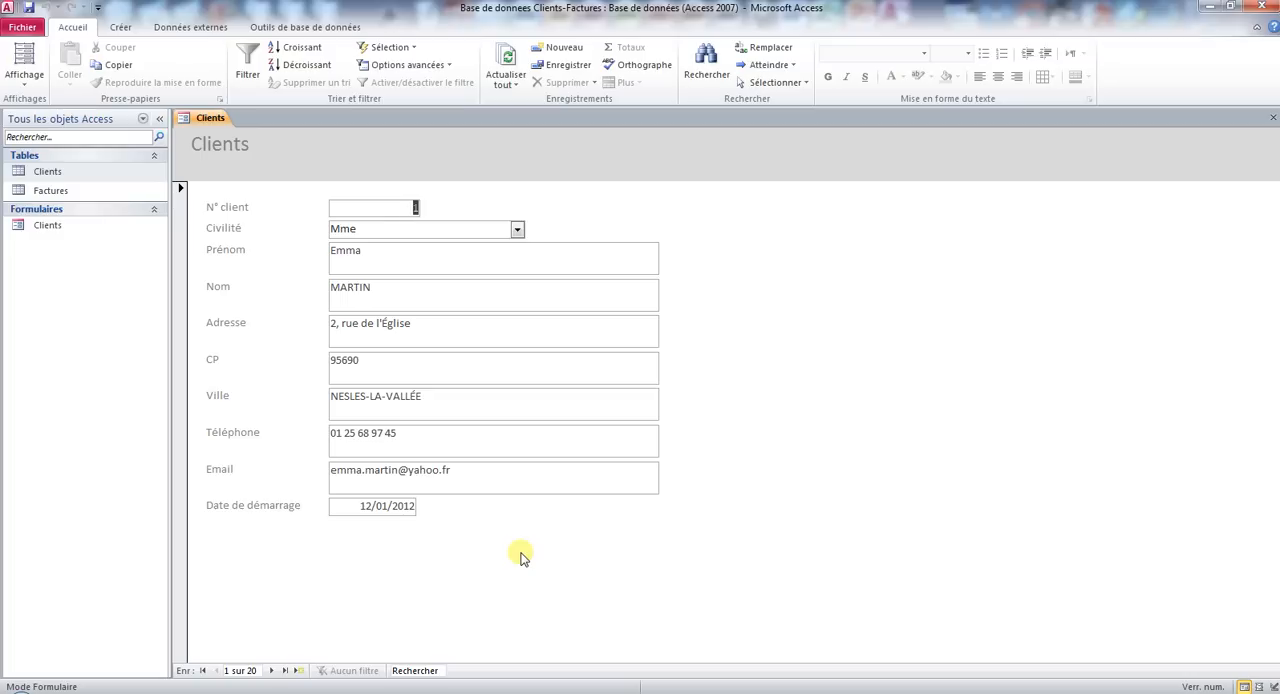
right_click(216, 120)
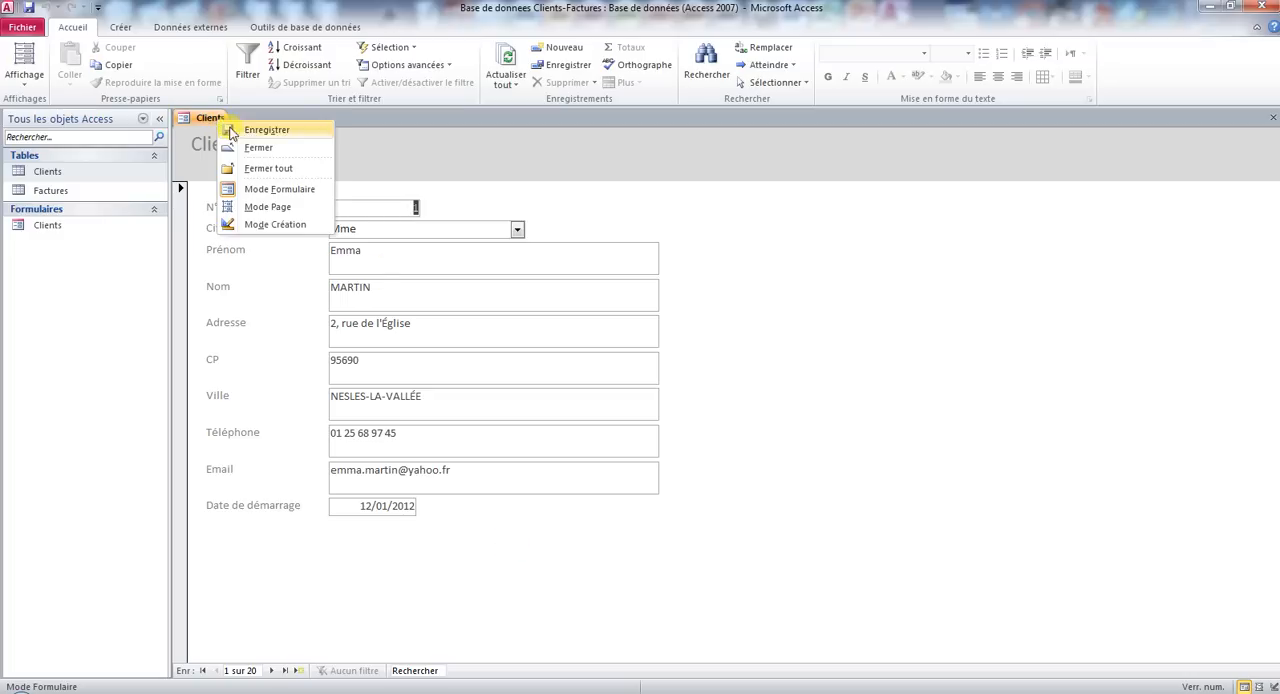
left_click(250, 148)
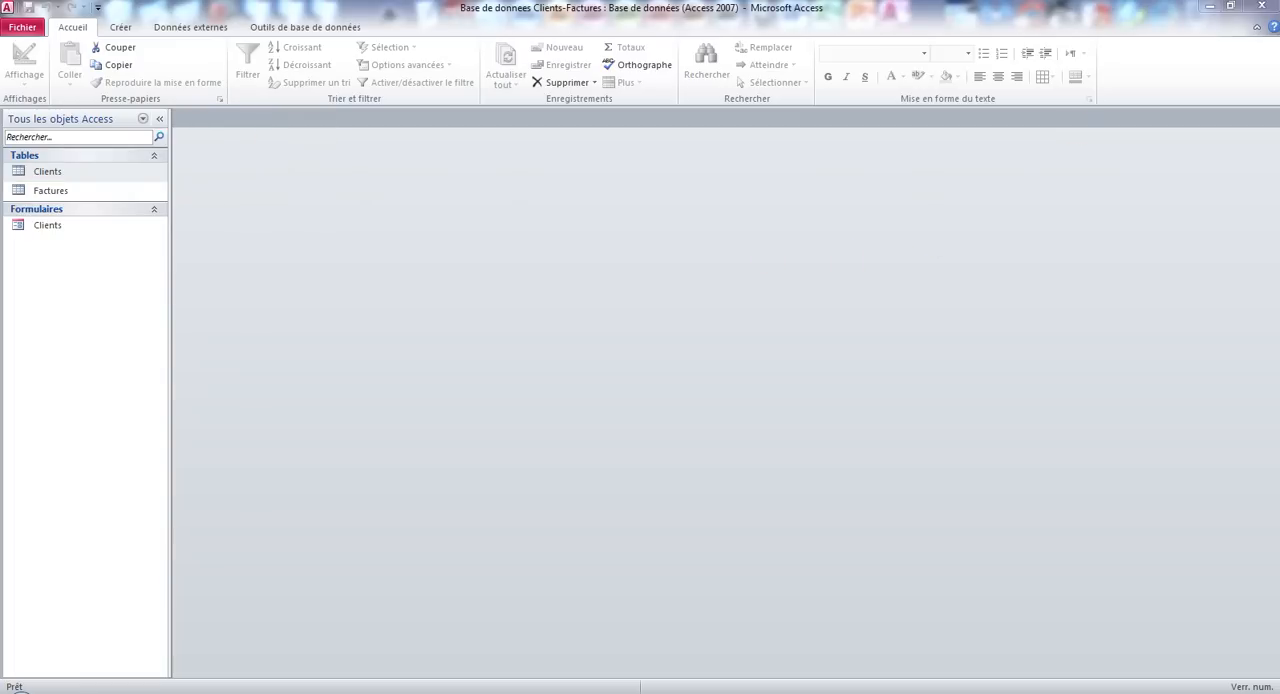
Close the current database and open the Clients form in the database "Base de donnees Clients-Factures formulaire créé".
left_click(1262, 6)
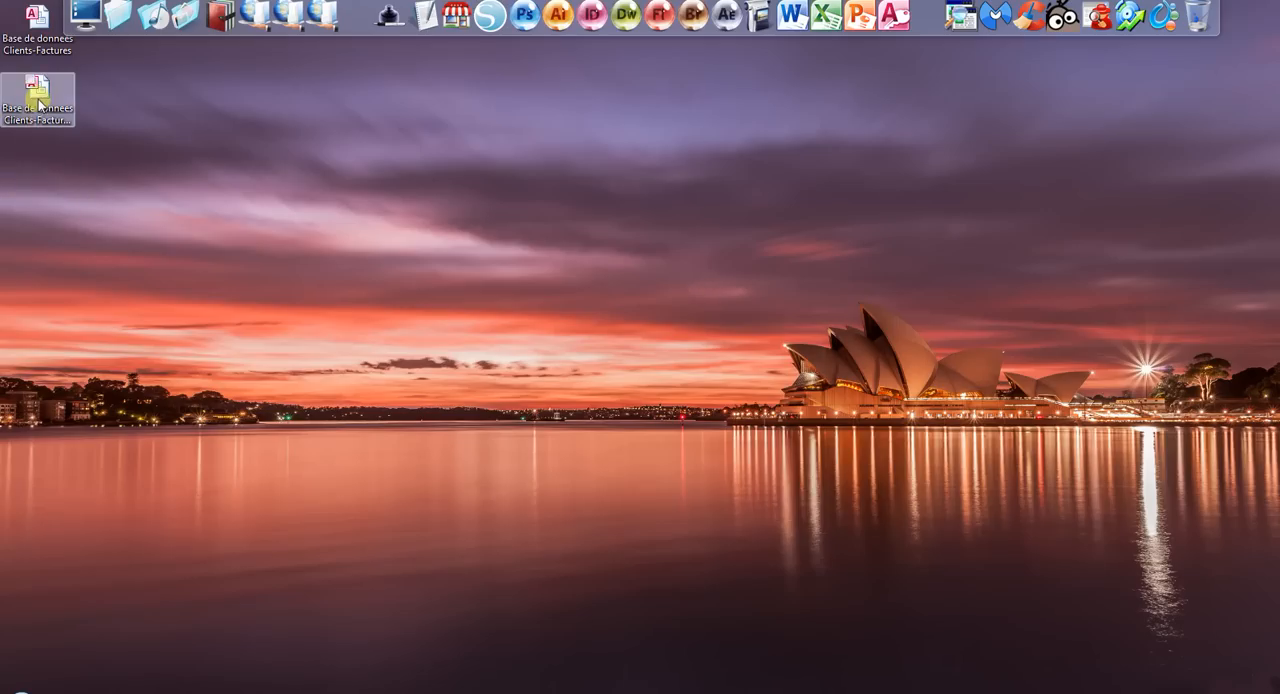
double_click(40, 102)
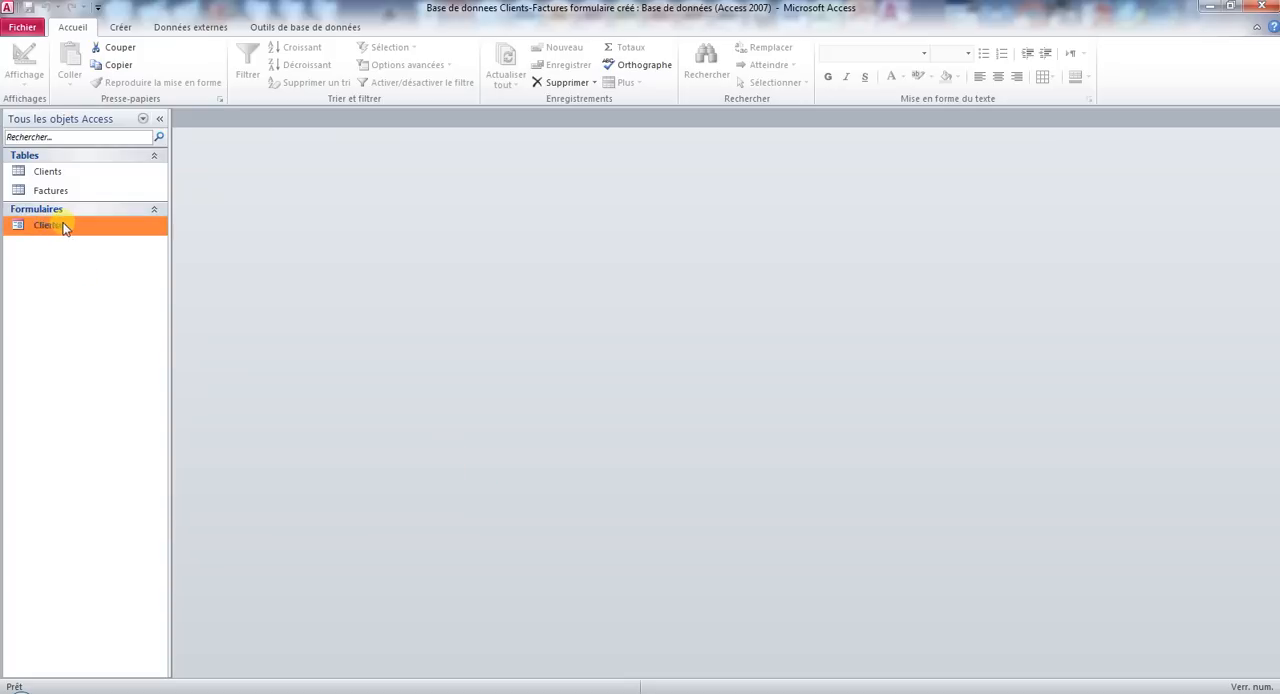
double_click(47, 225)
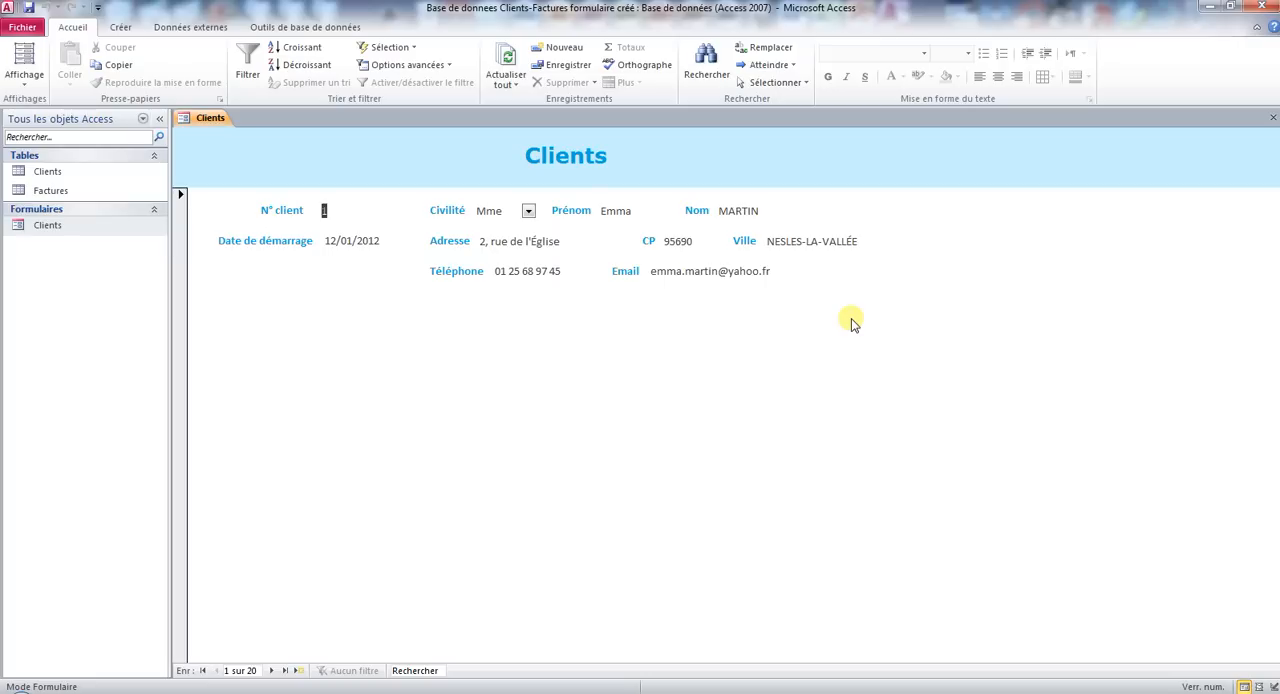
Show the Clients form in Design view and extend its Detail section to about 13 cm high.
left_click(24, 84)
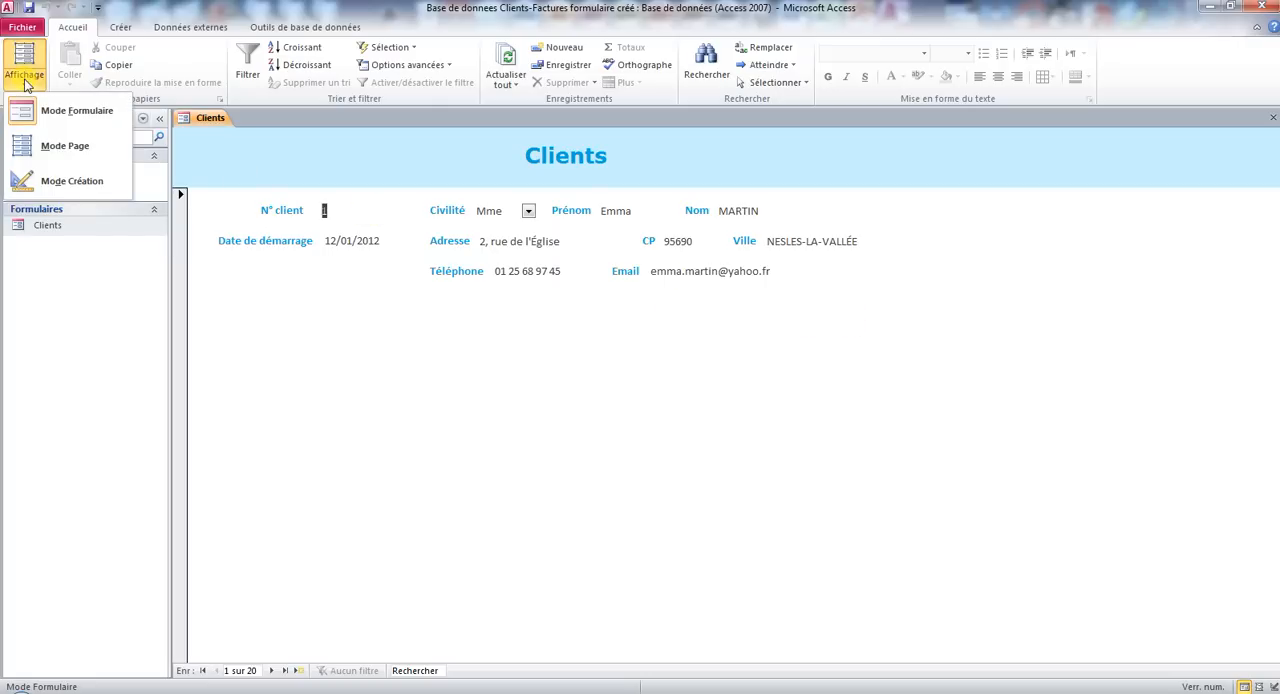
left_click(67, 178)
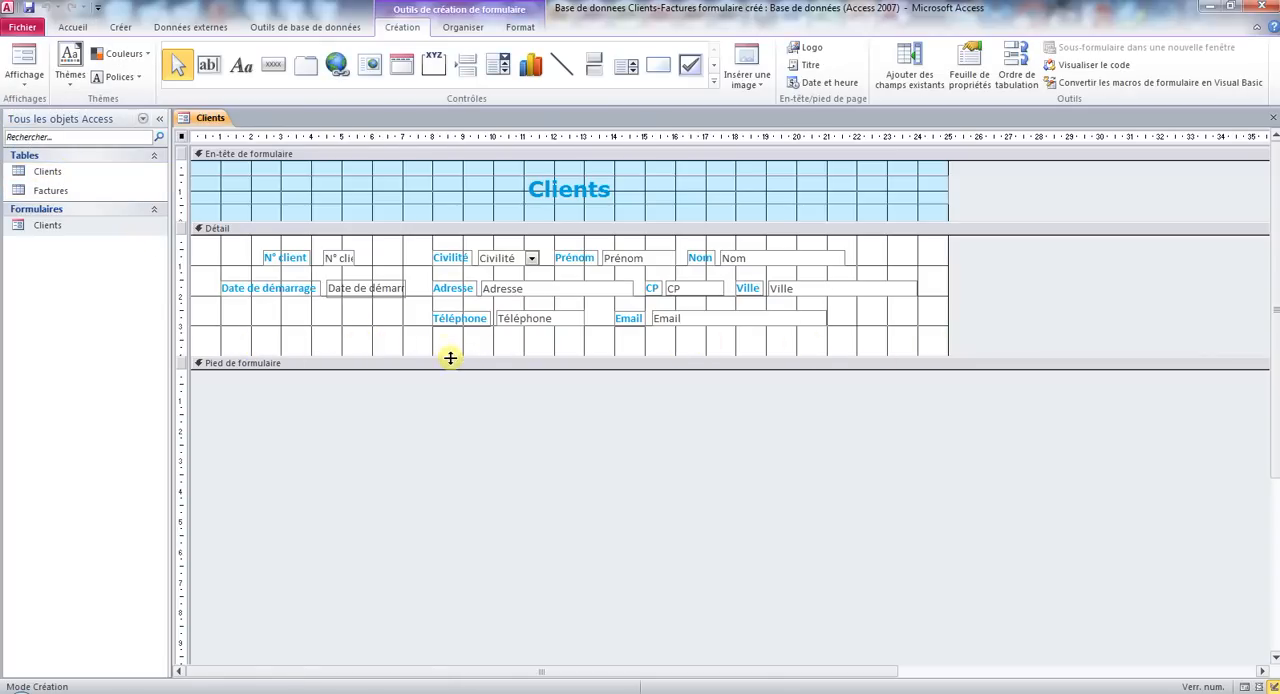
left_click_drag(449, 367, 449, 638)
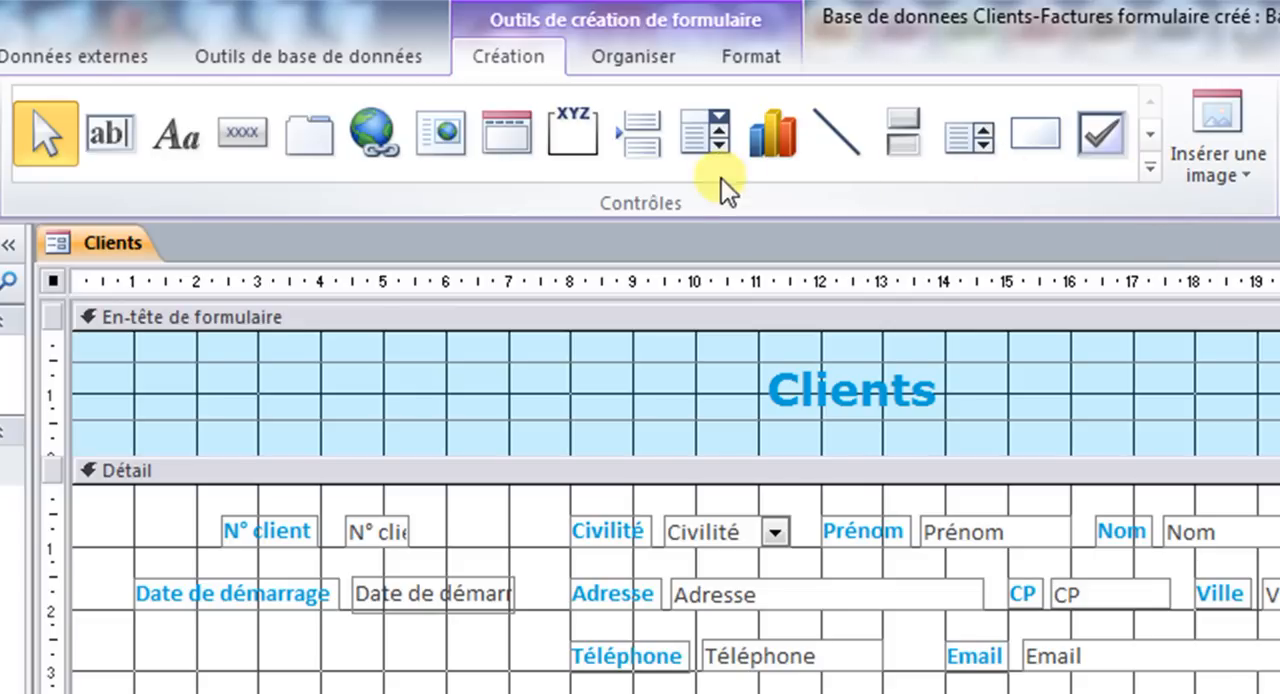
left_click(1151, 168)
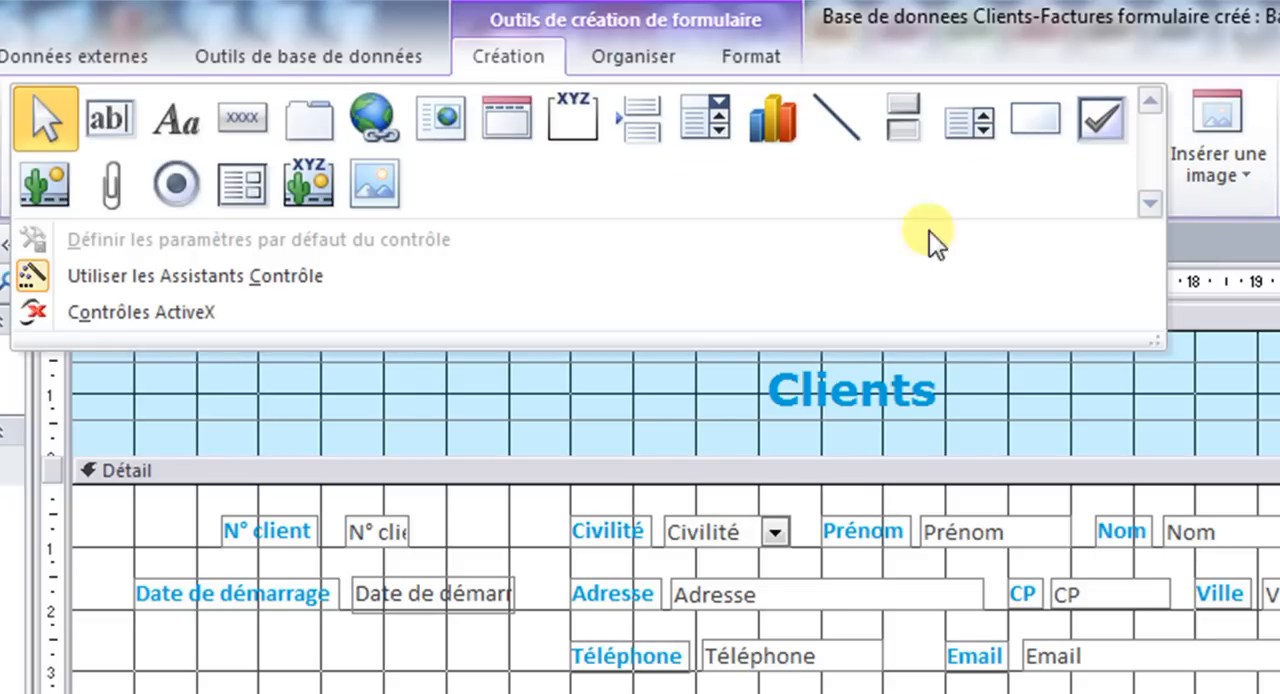
left_click(262, 188)
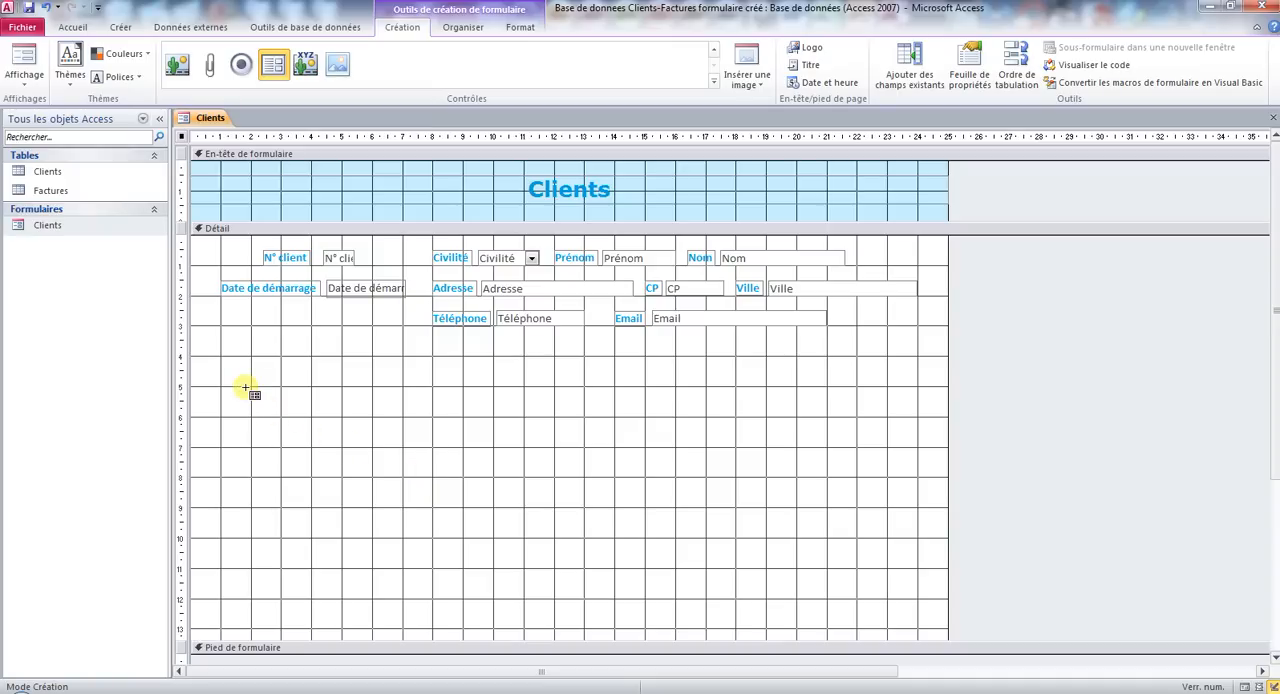
left_click_drag(250, 386, 876, 586)
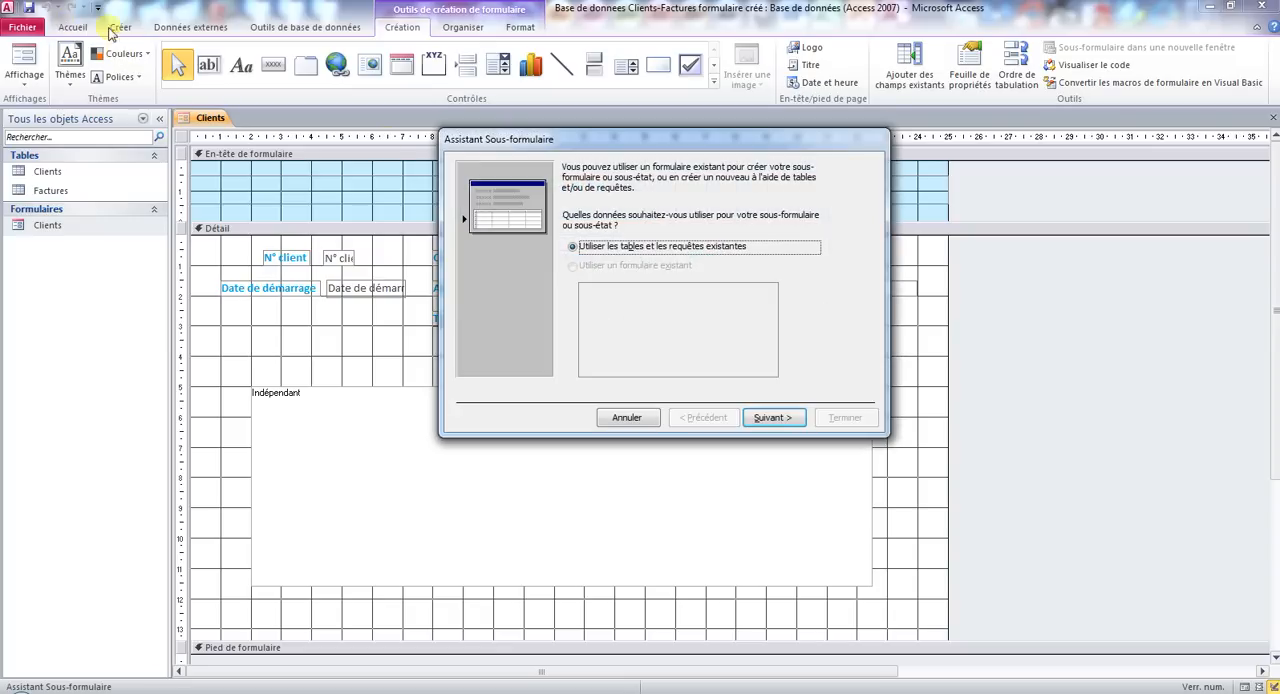
left_click(626, 417)
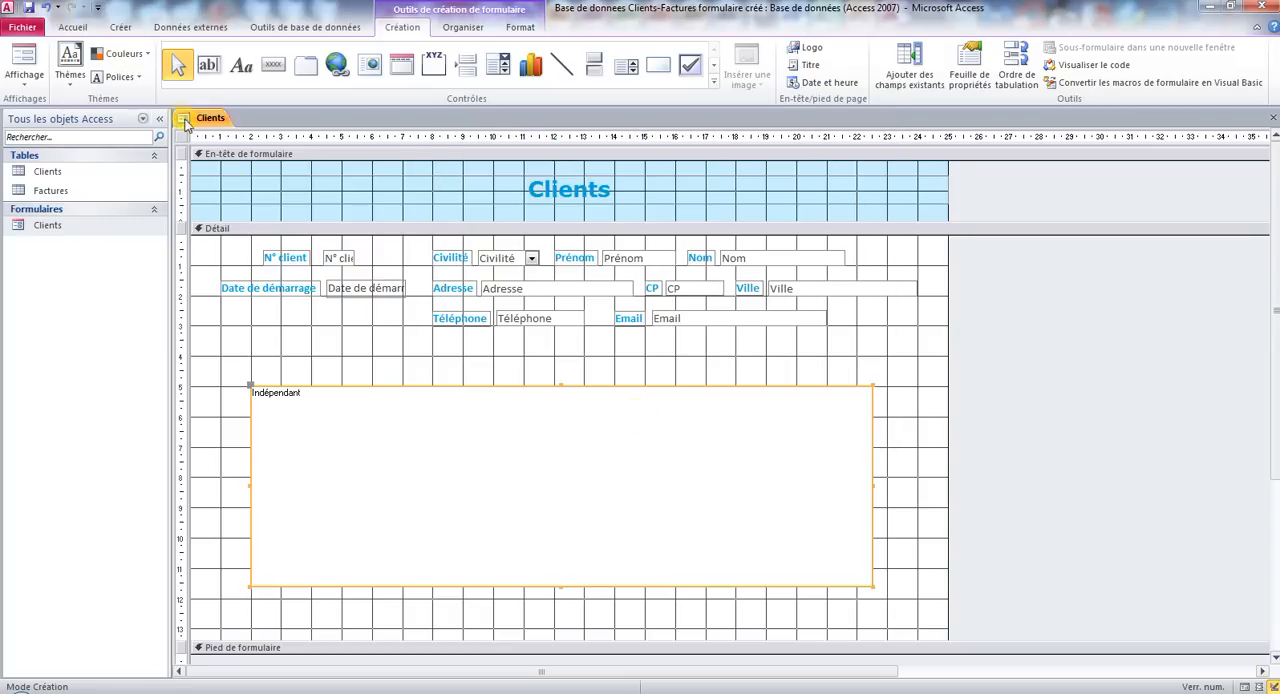
left_click(48, 8)
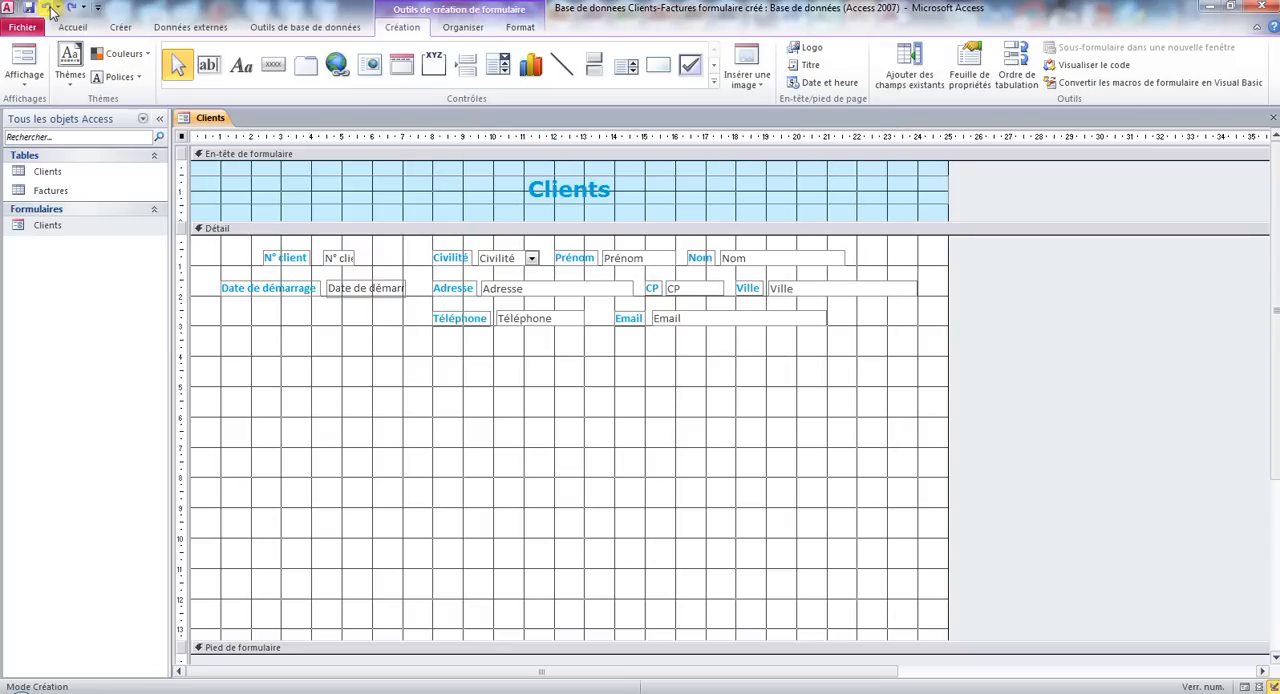
Place a subform control below the client fields, near 1 cm across and 5 cm down, based on existing tables and queries.
left_click(713, 80)
left_click(273, 89)
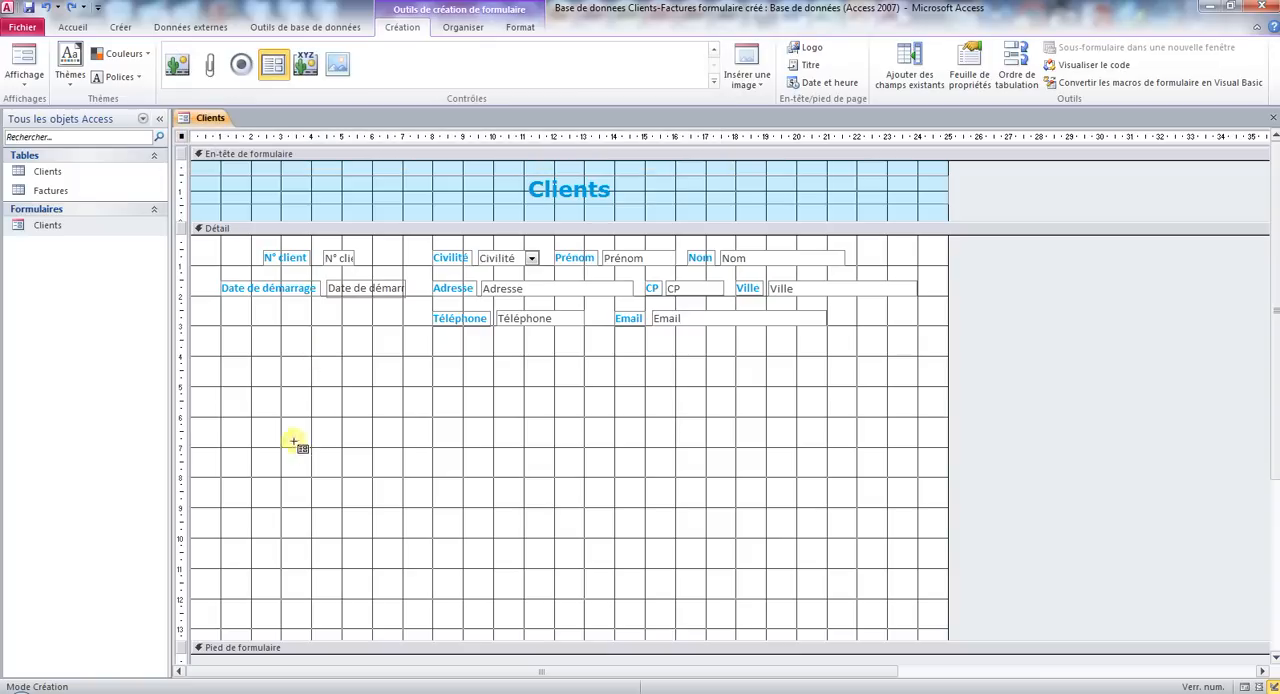
left_click(219, 385)
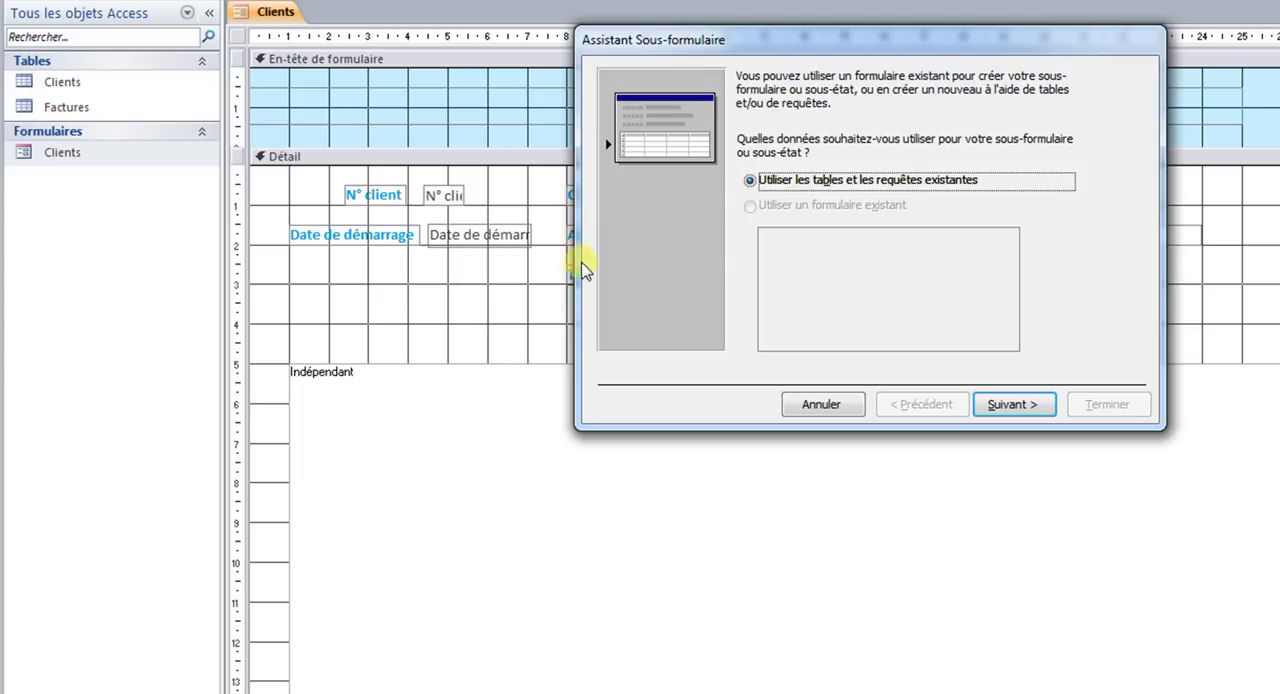
left_click(1028, 408)
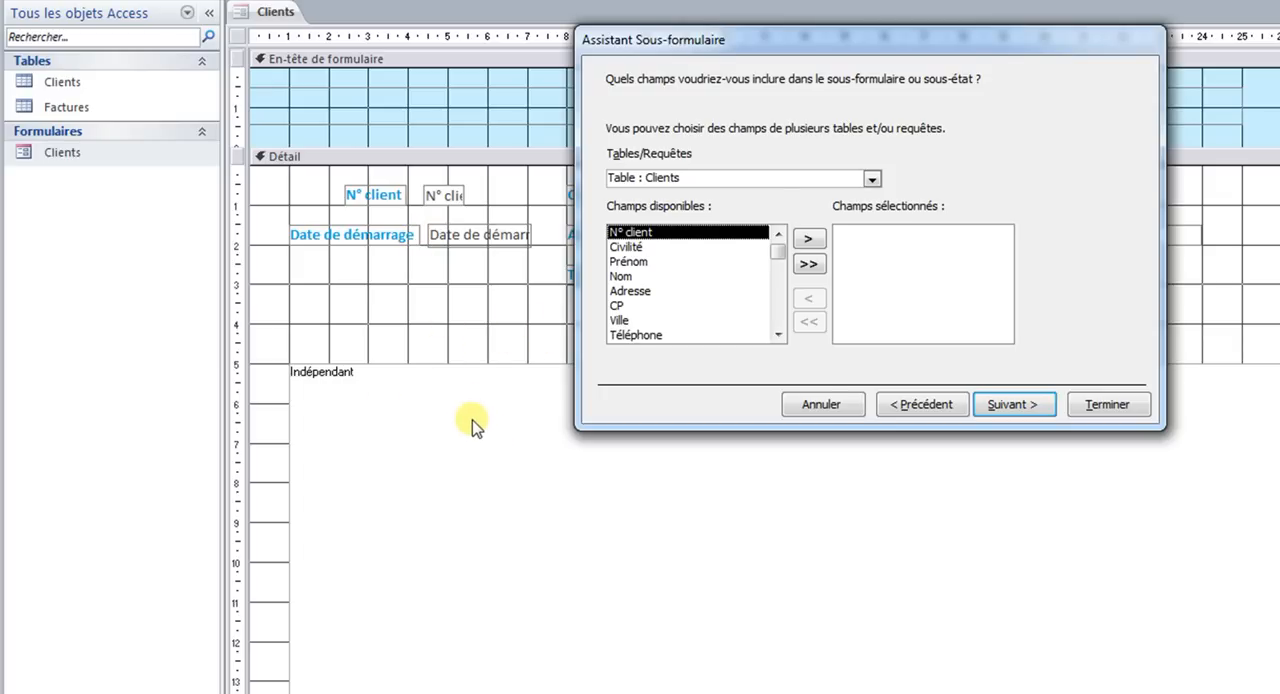
Include all fields of the Factures table except N° client in the subform.
left_click(873, 178)
left_click(862, 207)
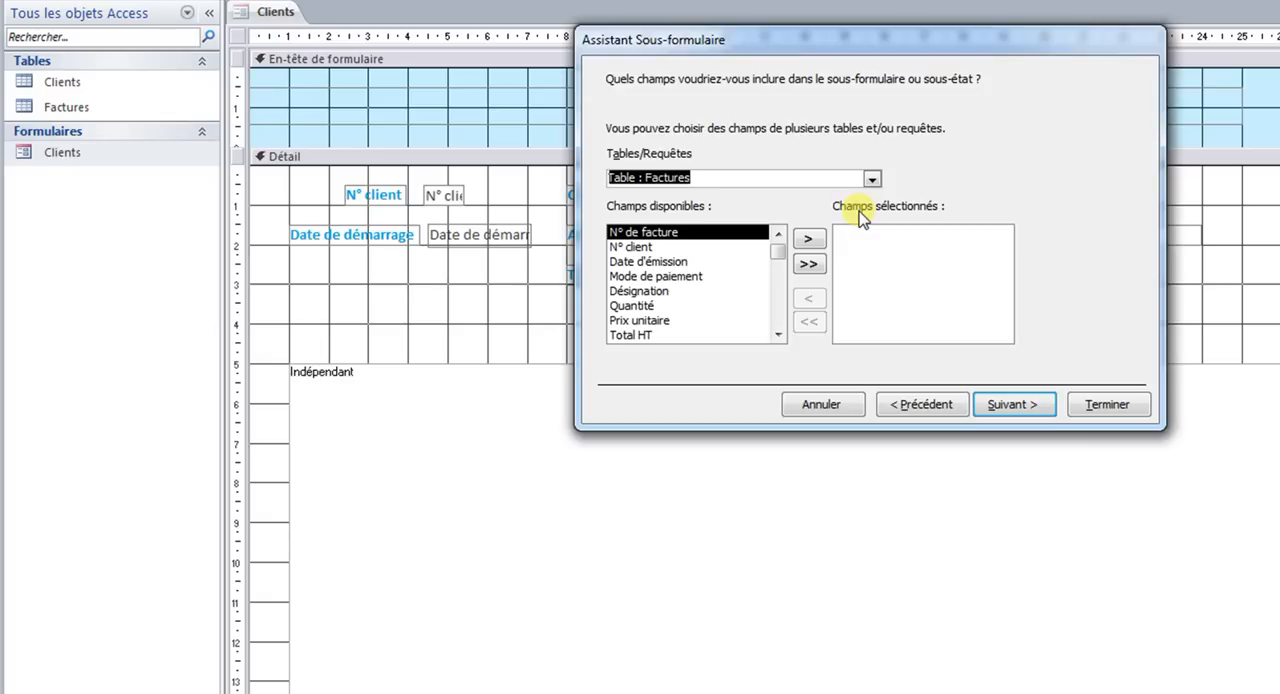
left_click(810, 264)
scroll(890, 280, "up", 2)
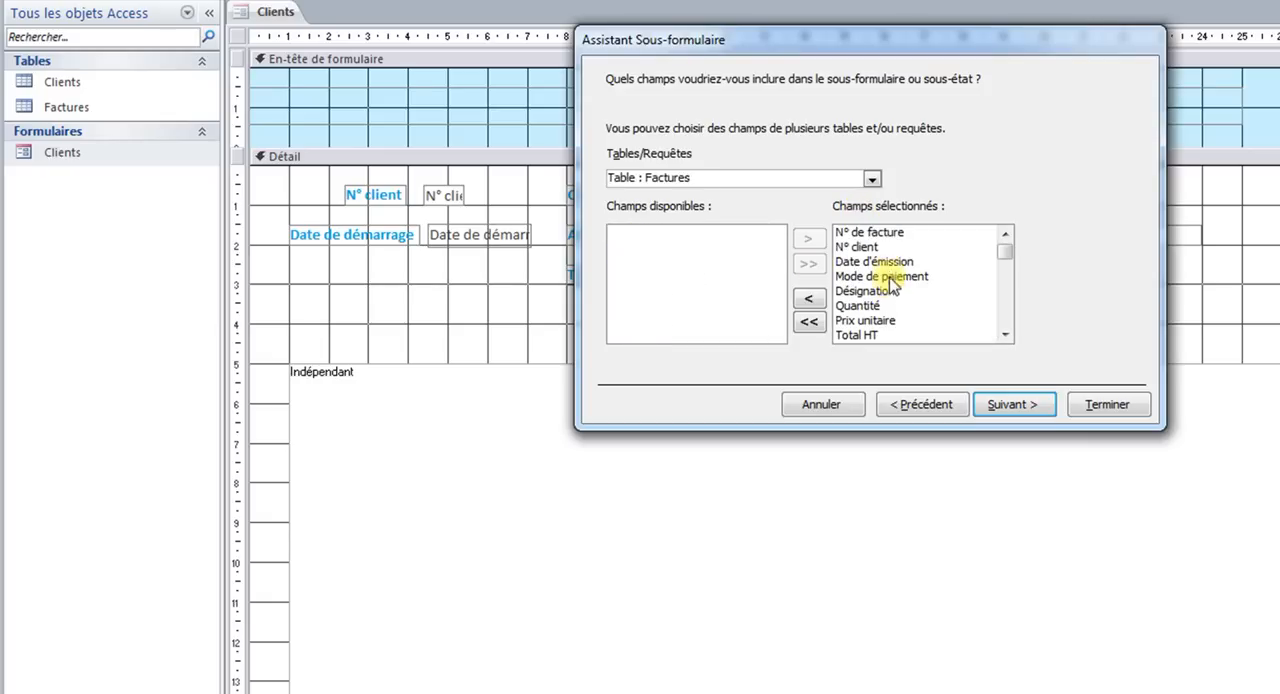
left_click(860, 247)
left_click(810, 298)
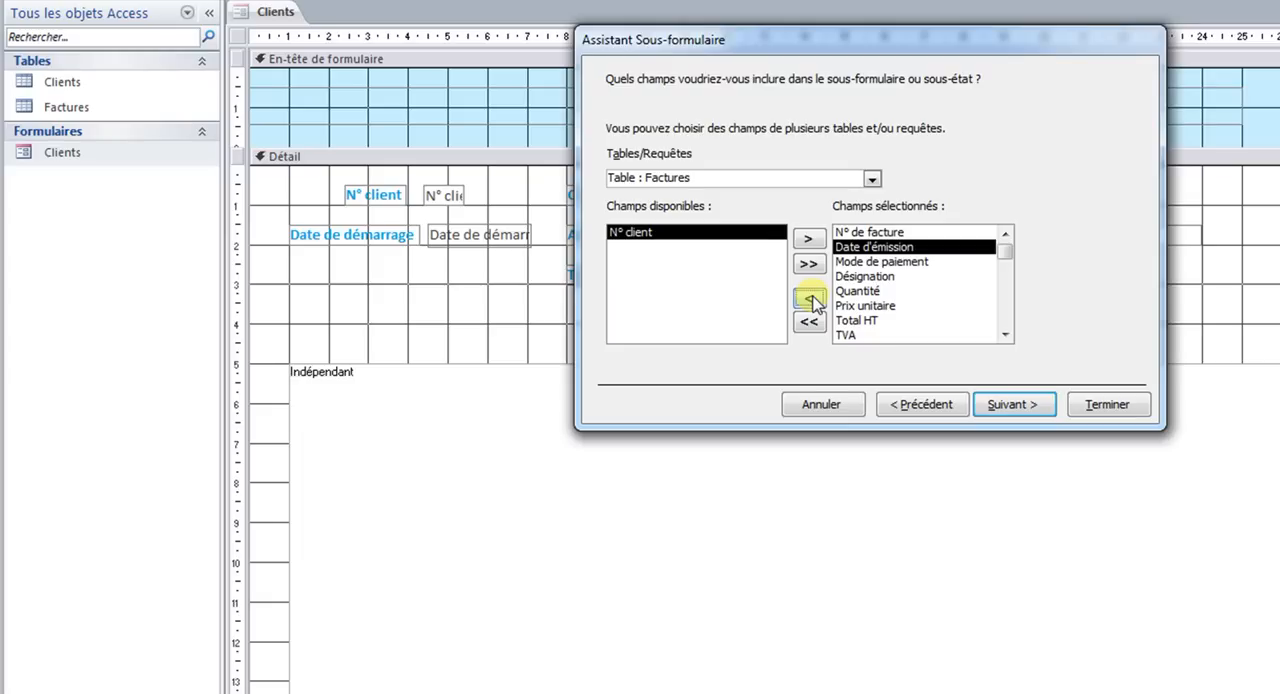
Link the subform to Clients through N° client, name it "Factures sous-formulaire", and finish the wizard.
left_click(1005, 408)
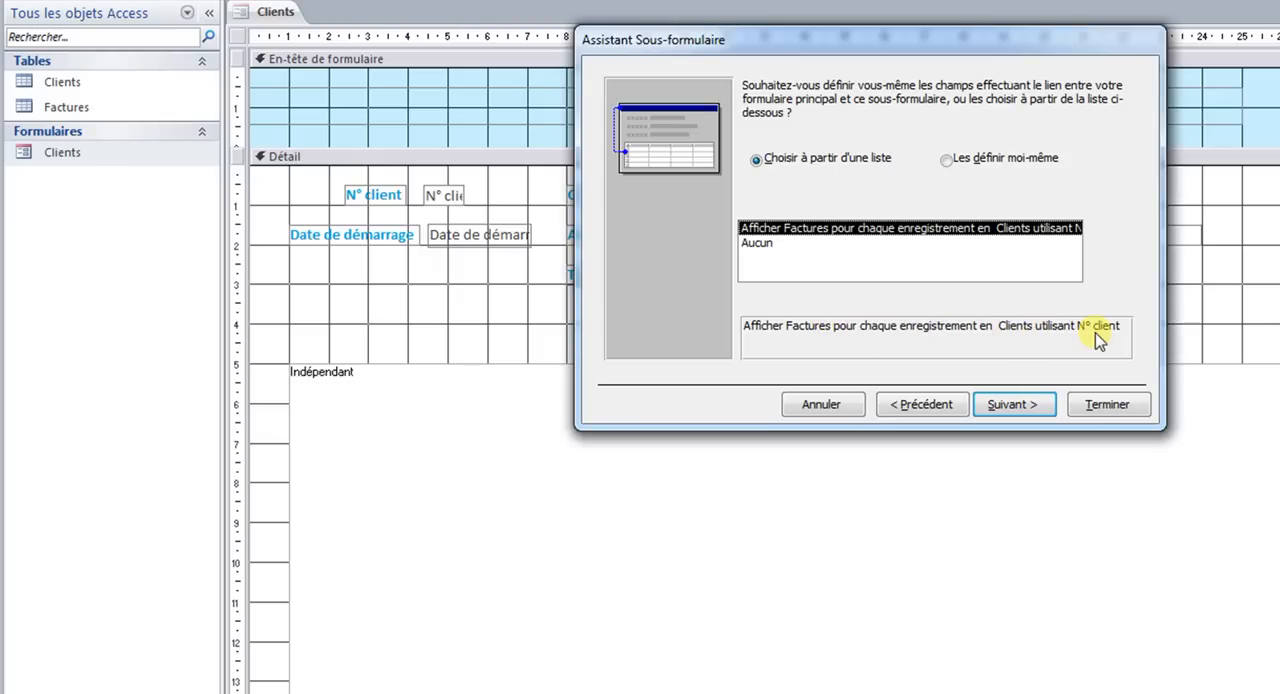
left_click(1045, 410)
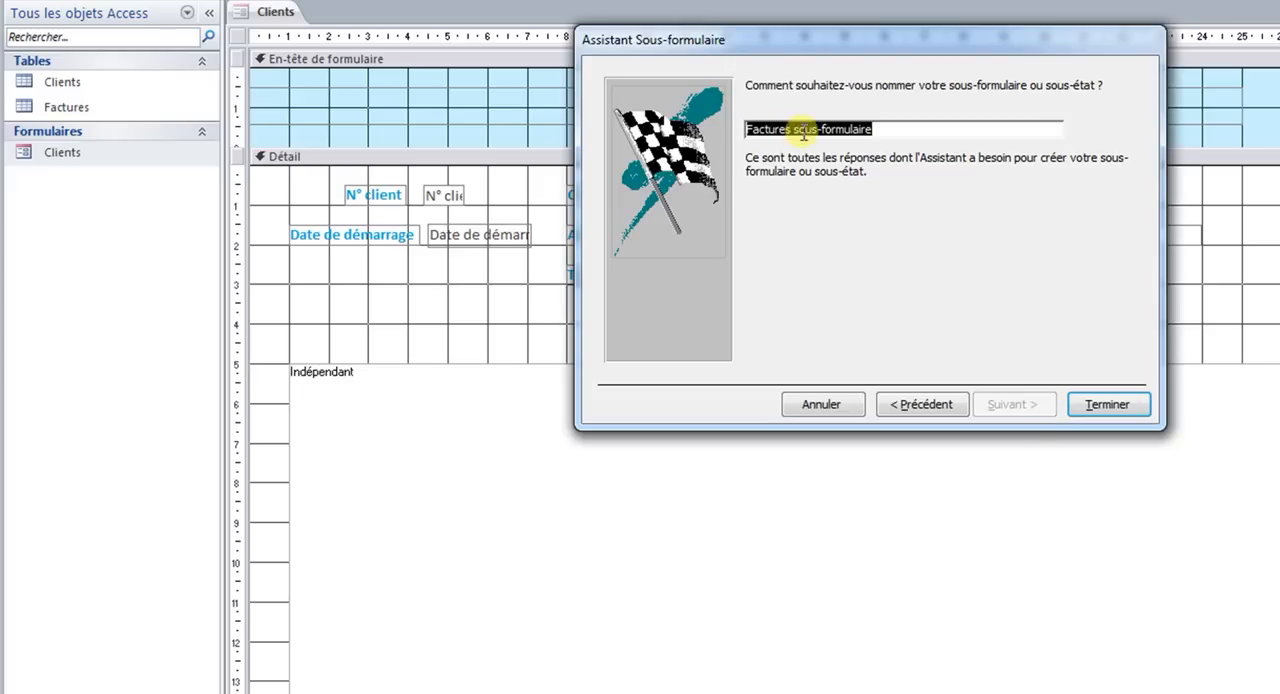
left_click(1107, 406)
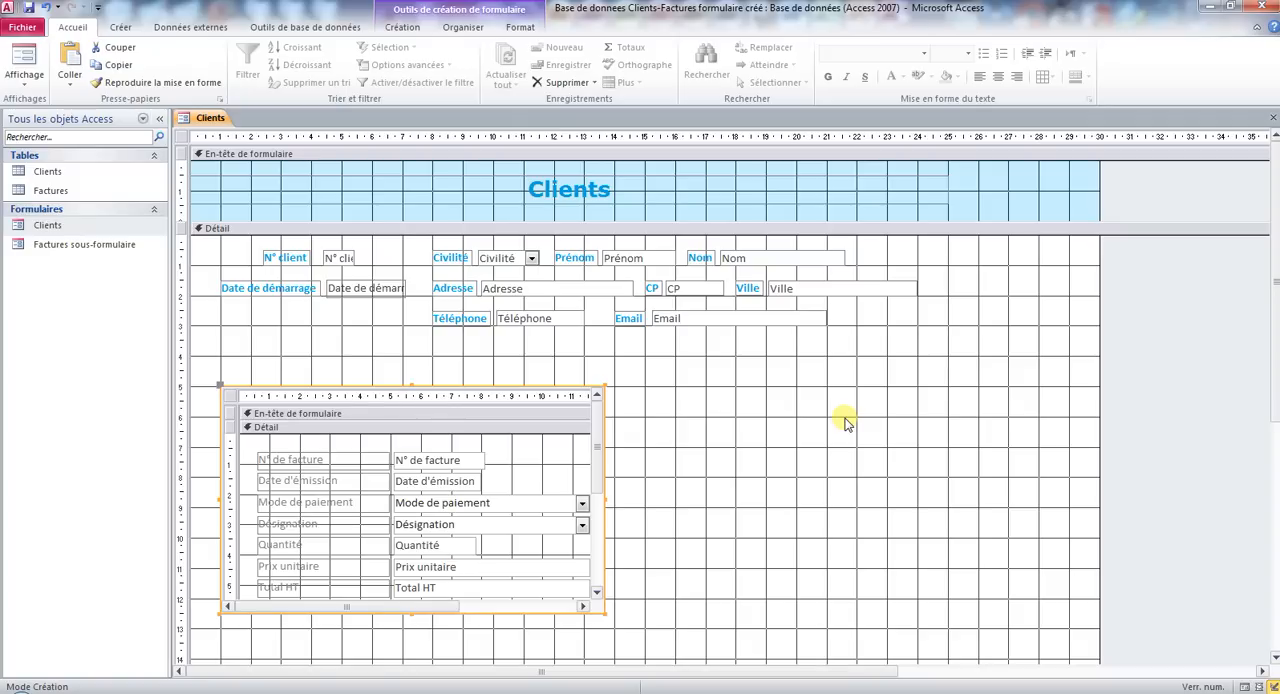
Show the Clients form in Form view and examine the invoice columns in the subform.
left_click(26, 68)
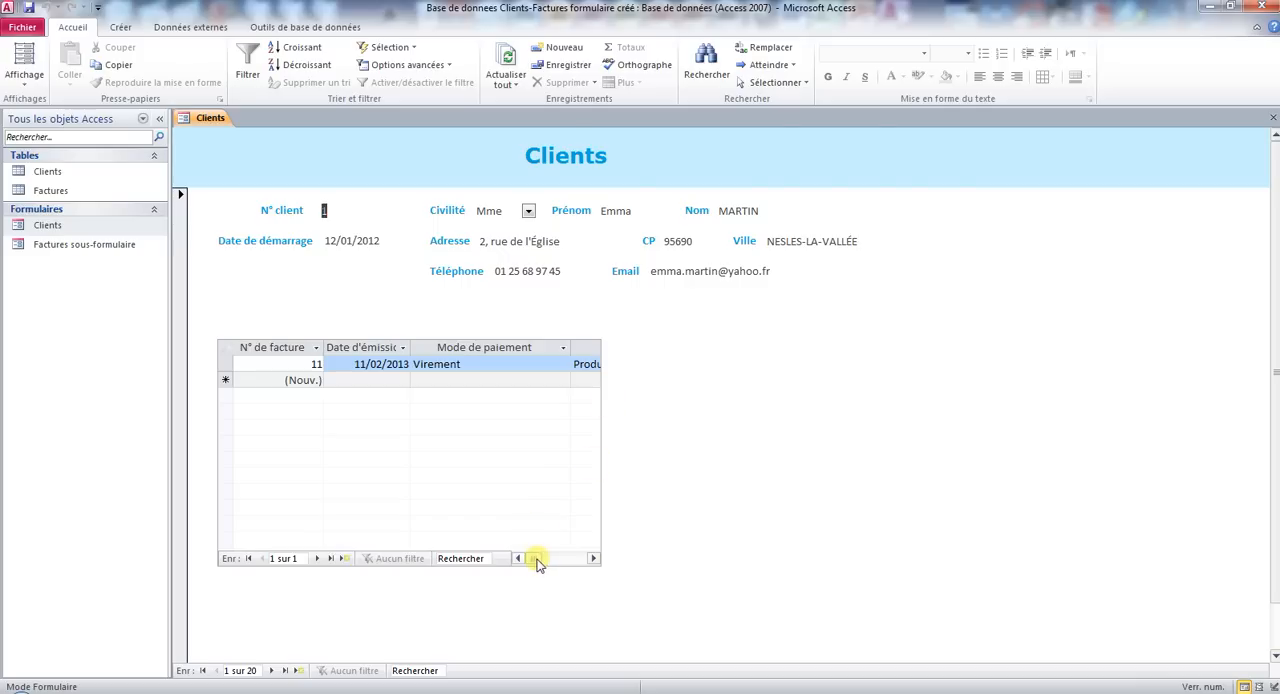
mouse_move(533, 558)
left_mouse_down()
mouse_move(591, 560)
mouse_move(512, 551)
left_mouse_up()
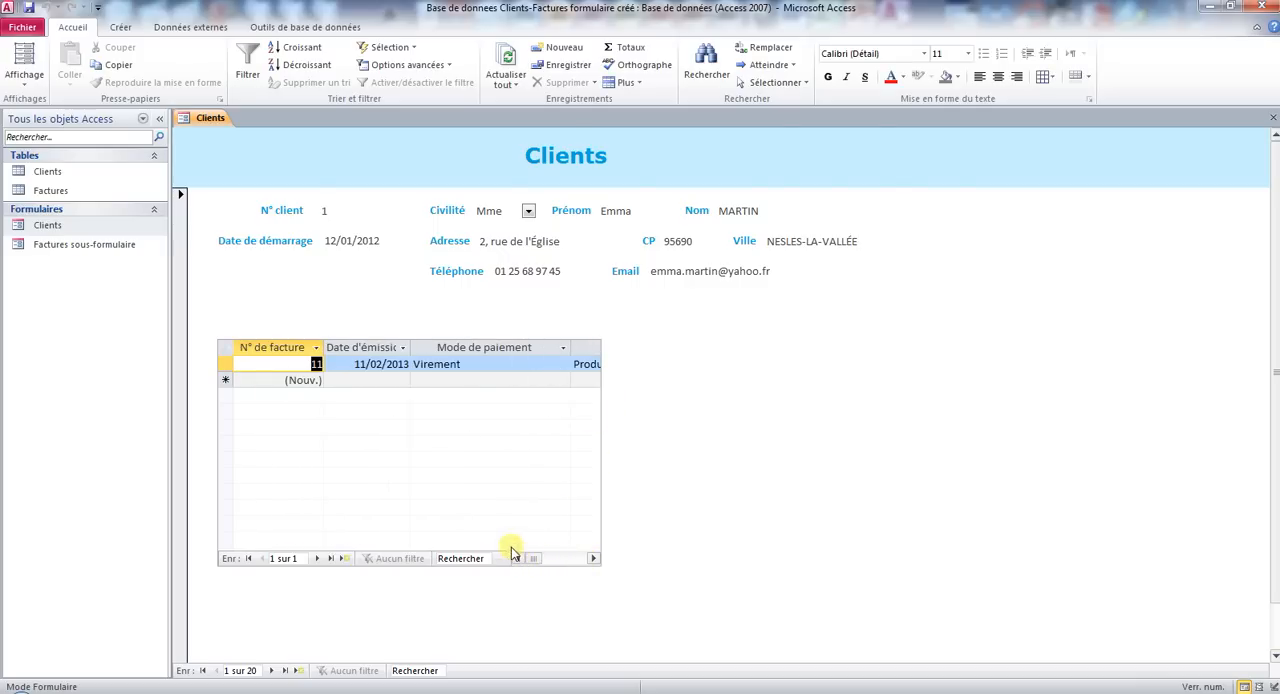
Switch the Clients form to Design view and look through the fields inside the Factures subform.
left_click(24, 78)
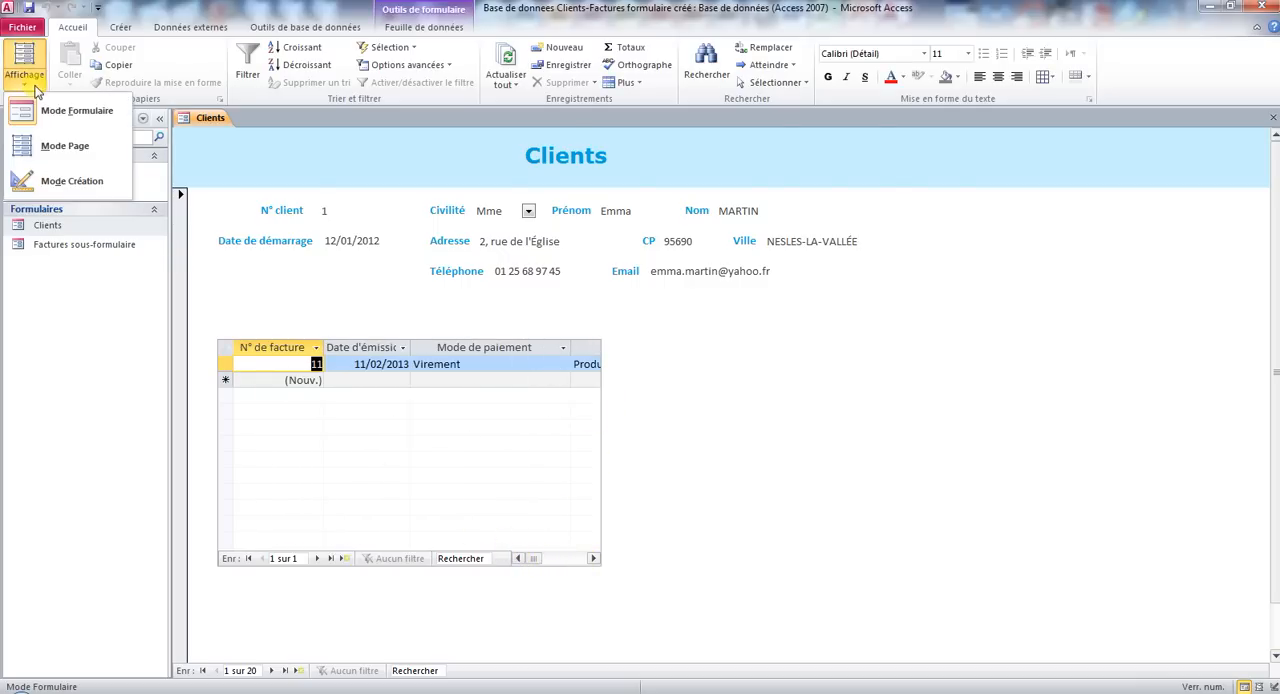
left_click(70, 185)
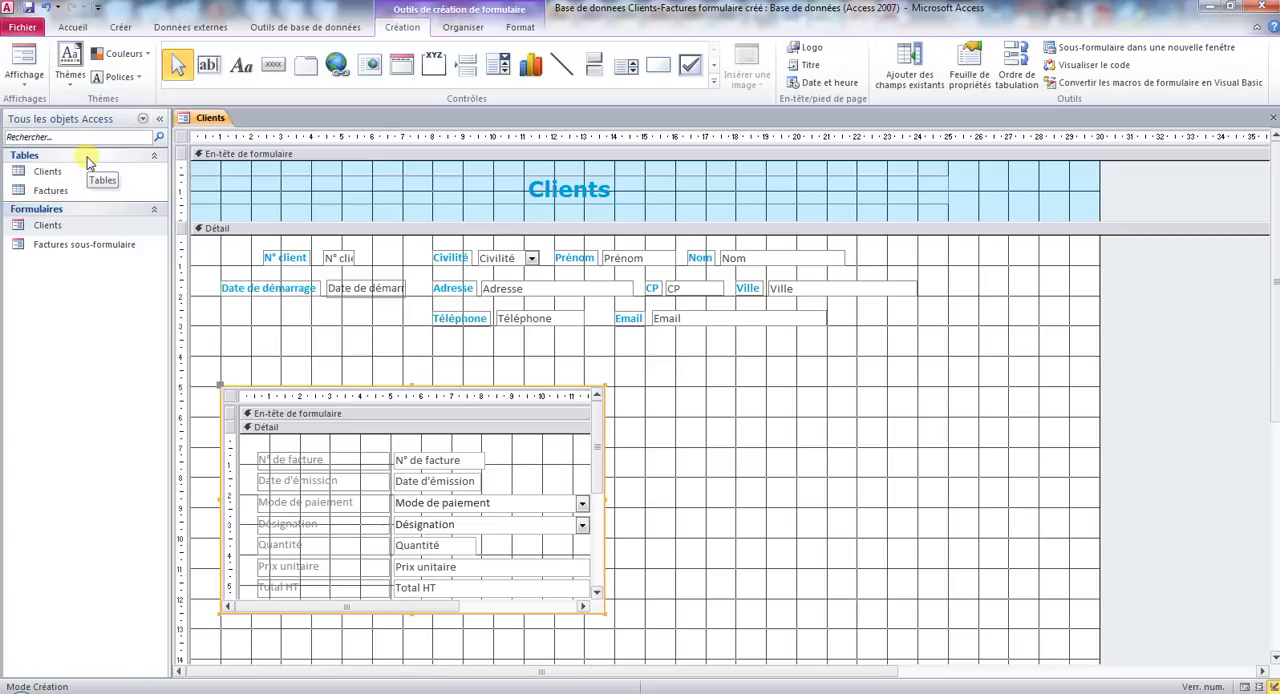
left_click(230, 397)
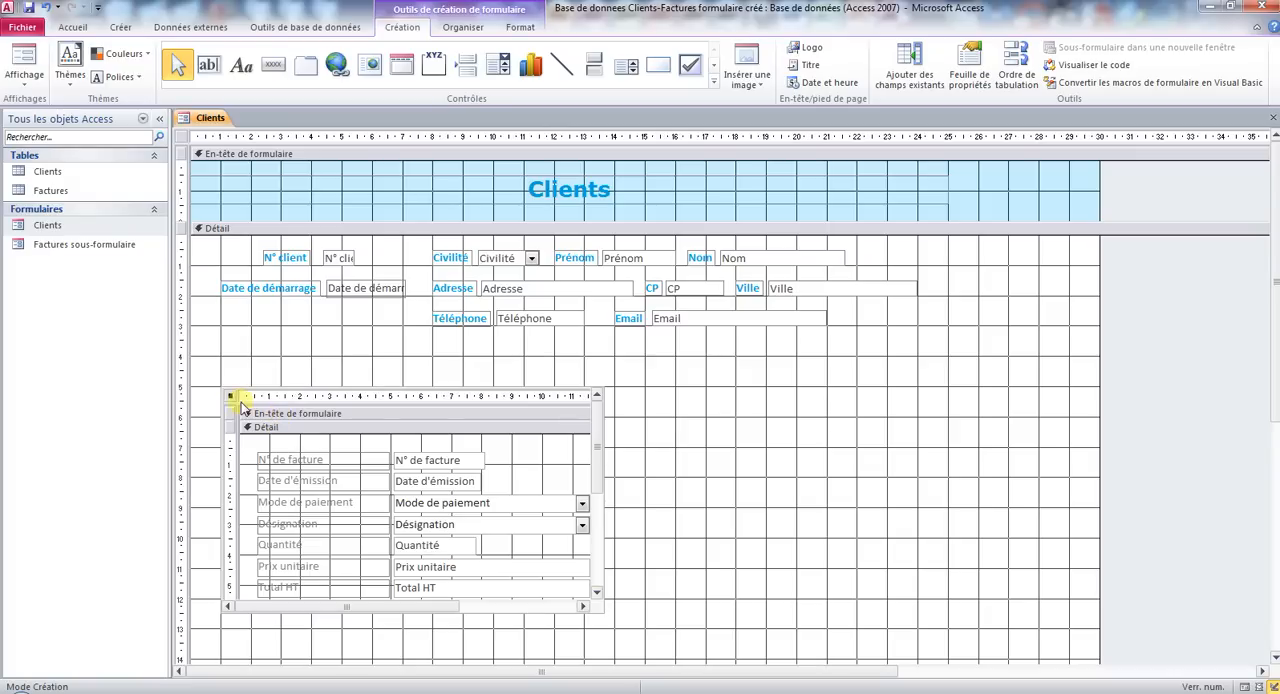
scroll(604, 520, "down", 5)
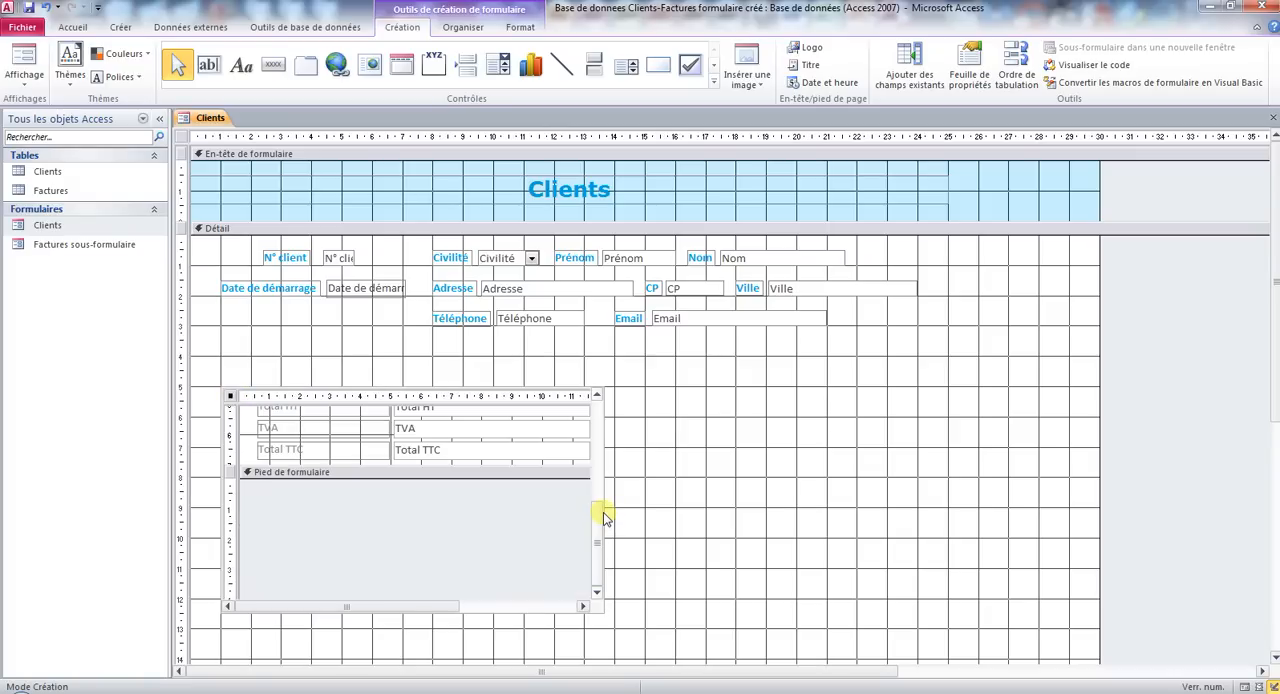
scroll(590, 420, "up", 5)
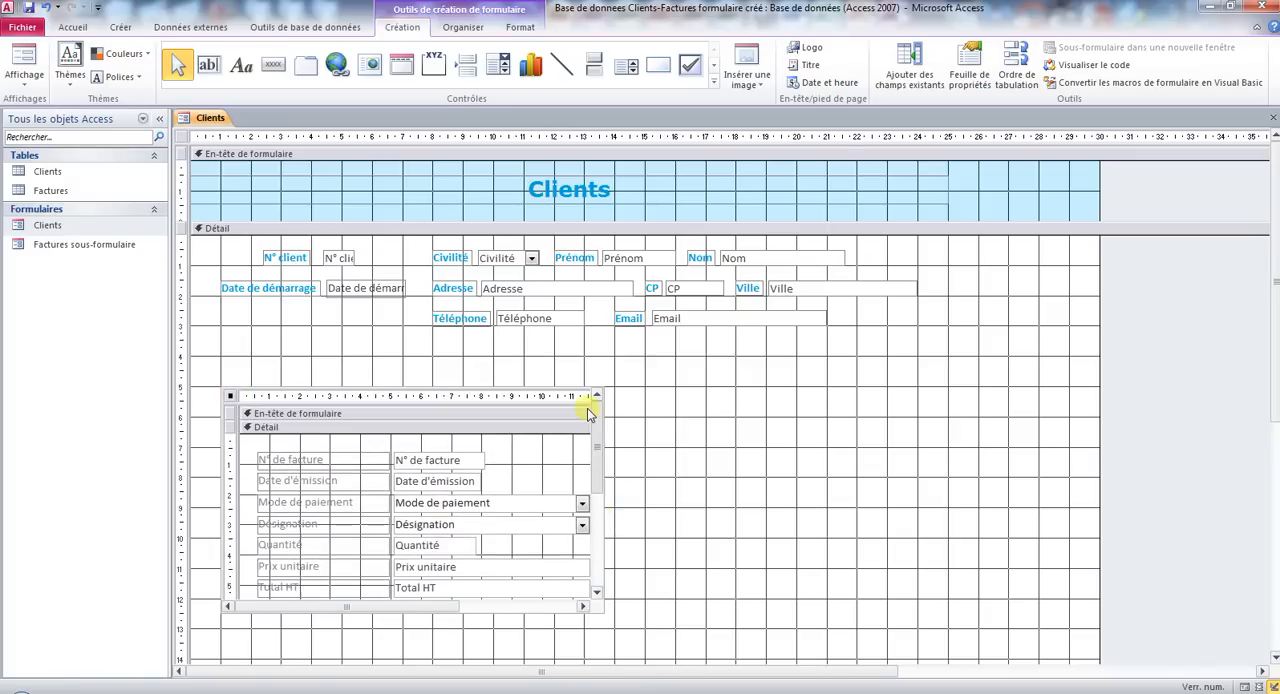
Enlarge the subform control to about 27 cm wide and about 8 cm high.
left_click(242, 413)
left_click(231, 399)
left_click(231, 392)
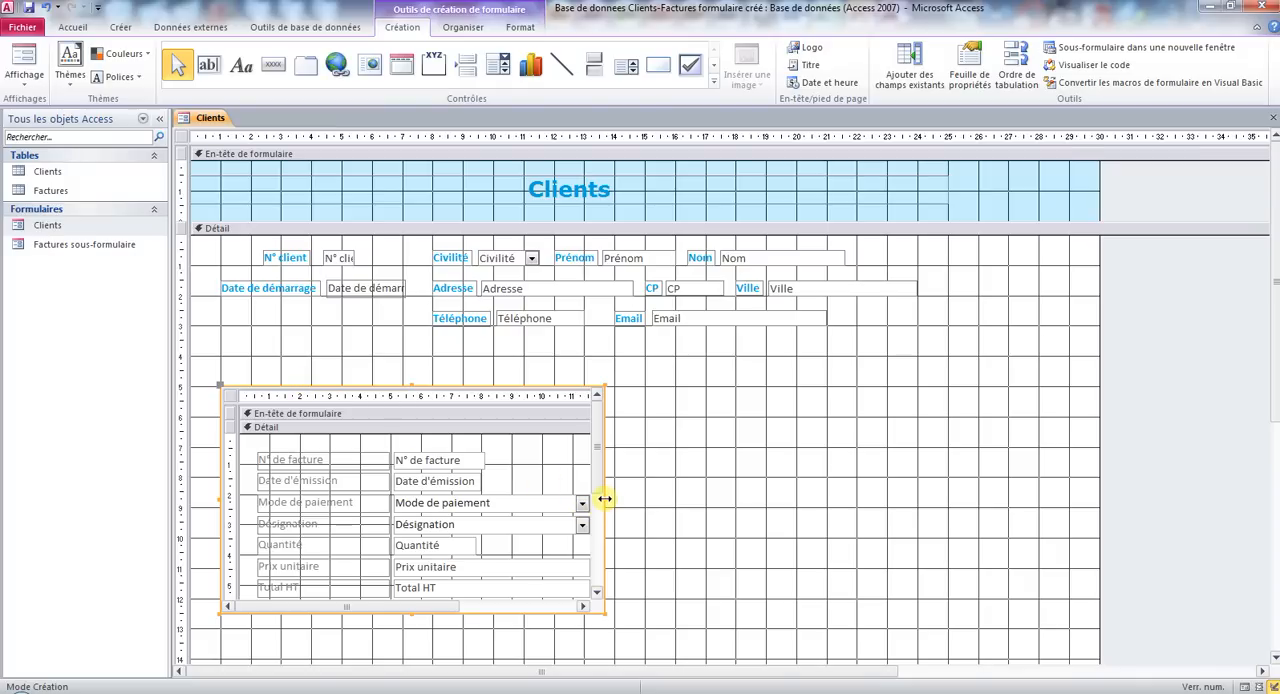
left_click_drag(605, 498, 1038, 505)
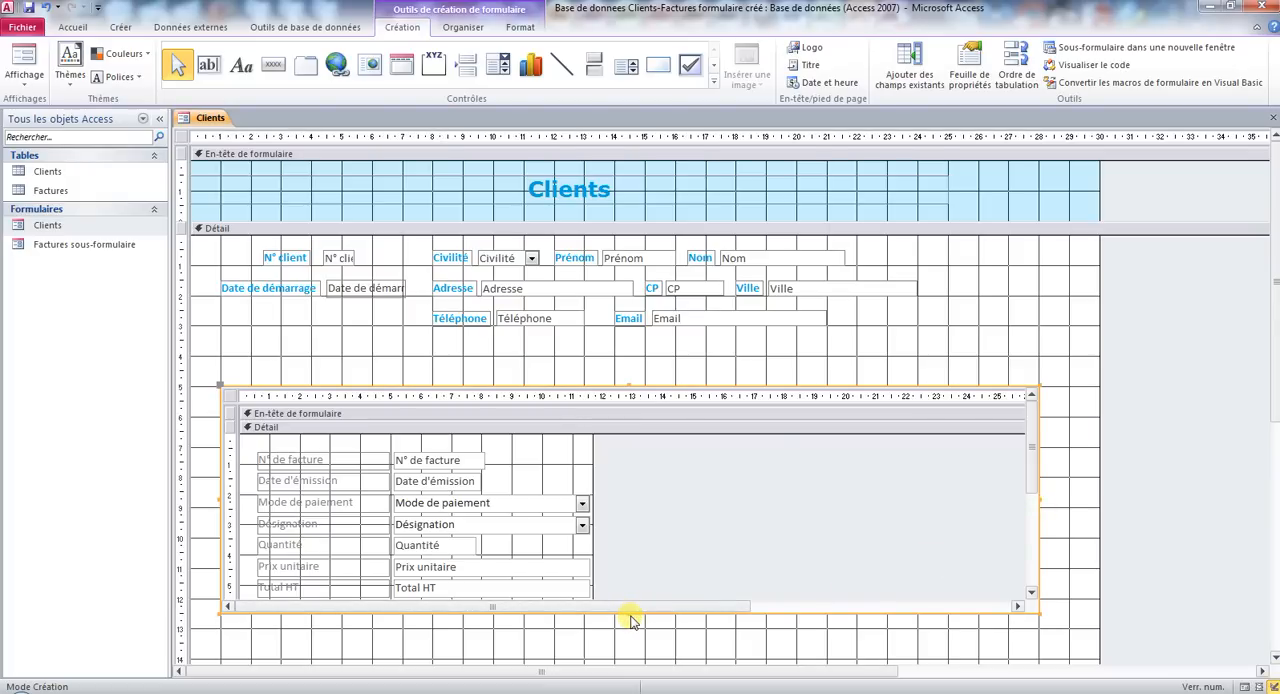
left_click_drag(629, 613, 629, 630)
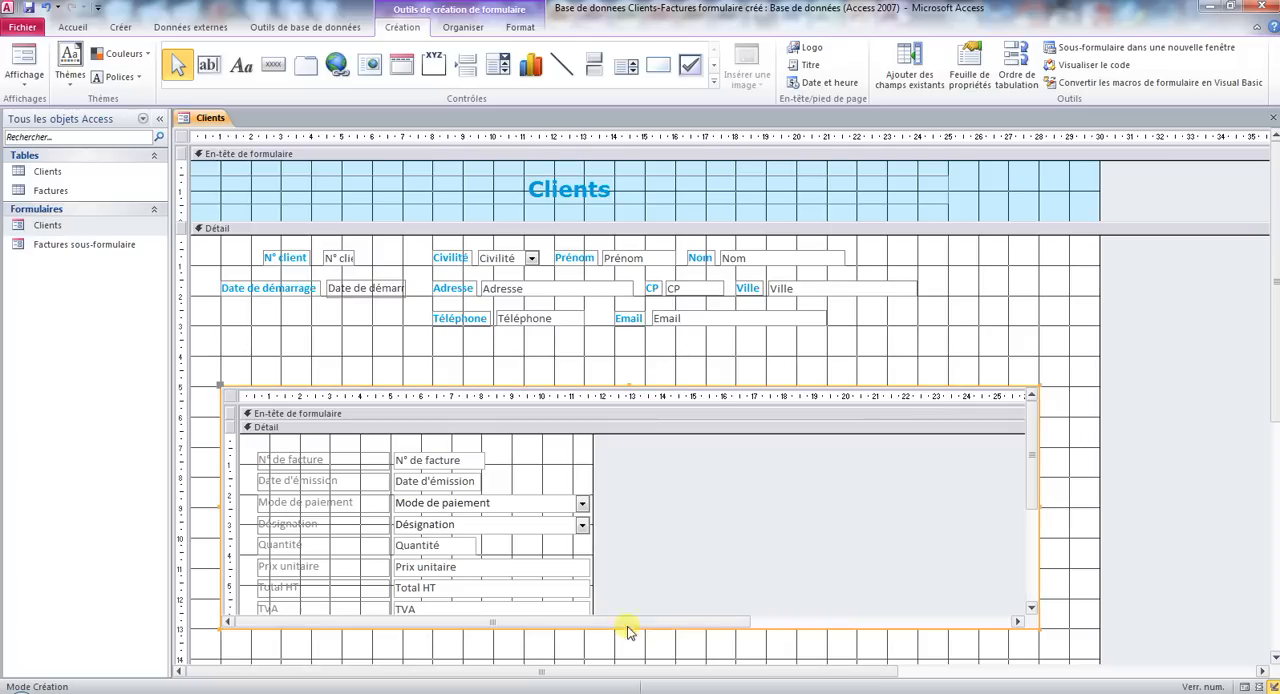
Show the form in Form view and autofit the Date d'émission and Mode de paiement columns of the subform.
left_click(27, 62)
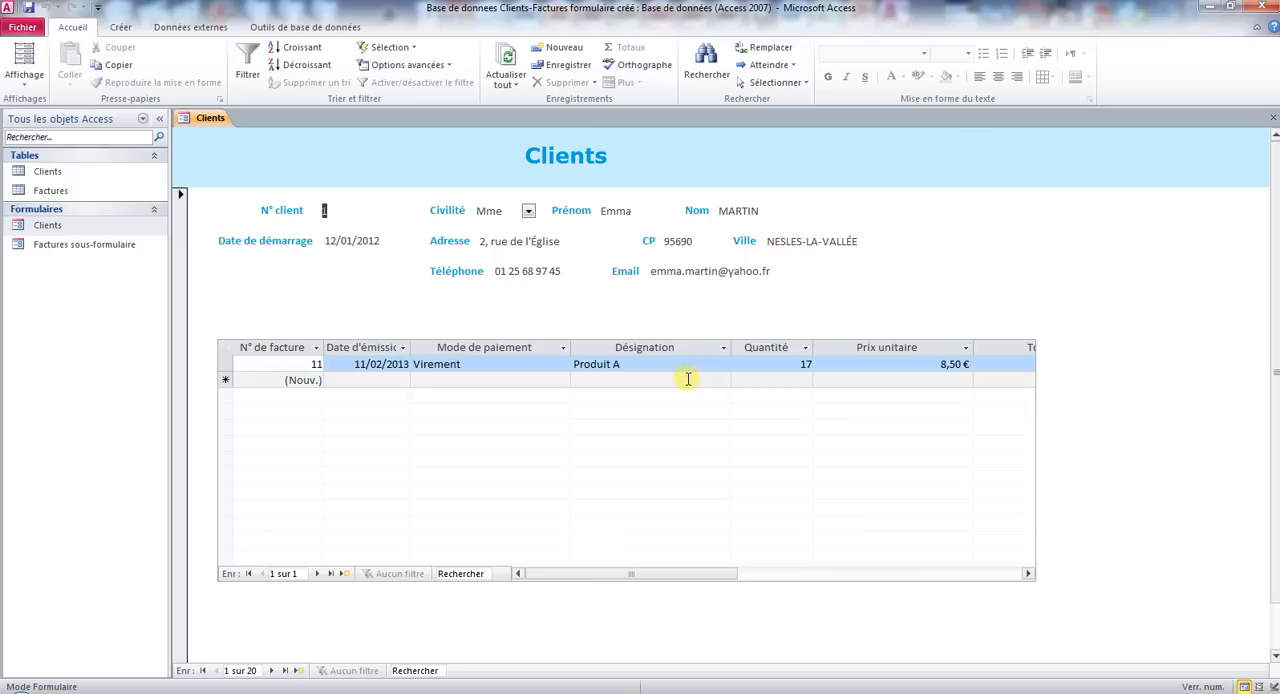
double_click(411, 349)
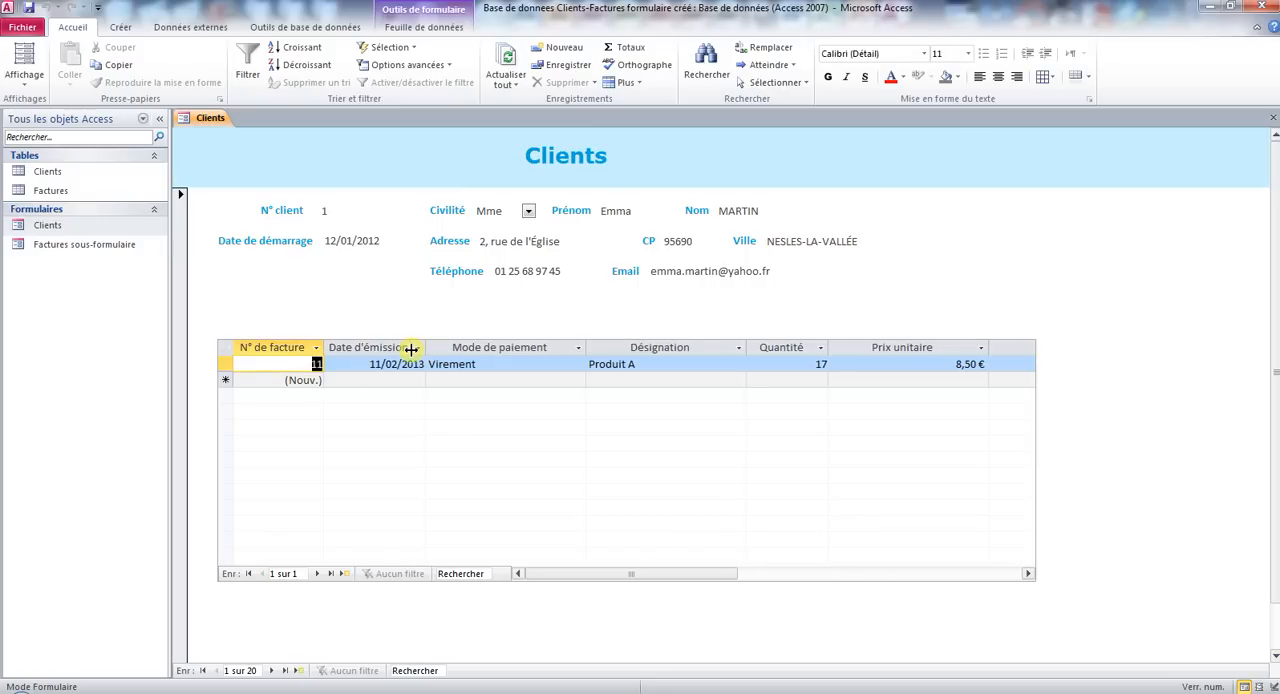
double_click(586, 347)
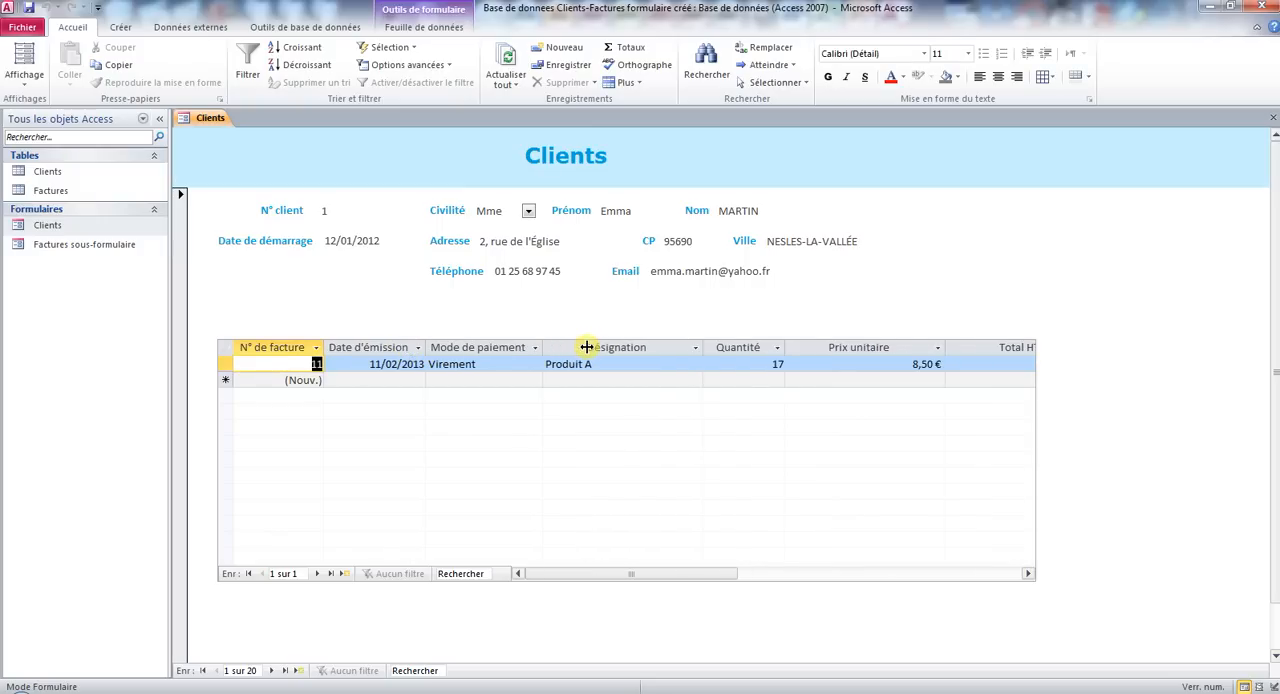
Select all invoice columns in the subform and set their column width to 15.
left_click(369, 347)
right_click(369, 347)
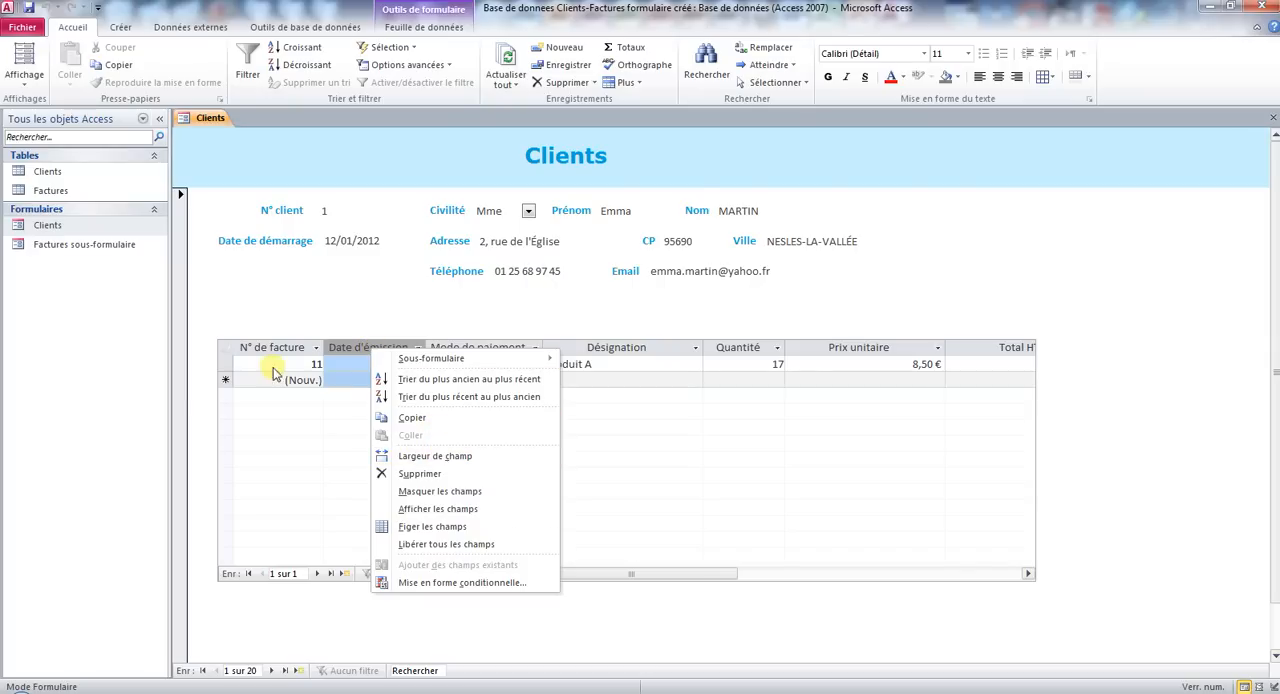
left_click_drag(271, 341, 1045, 346)
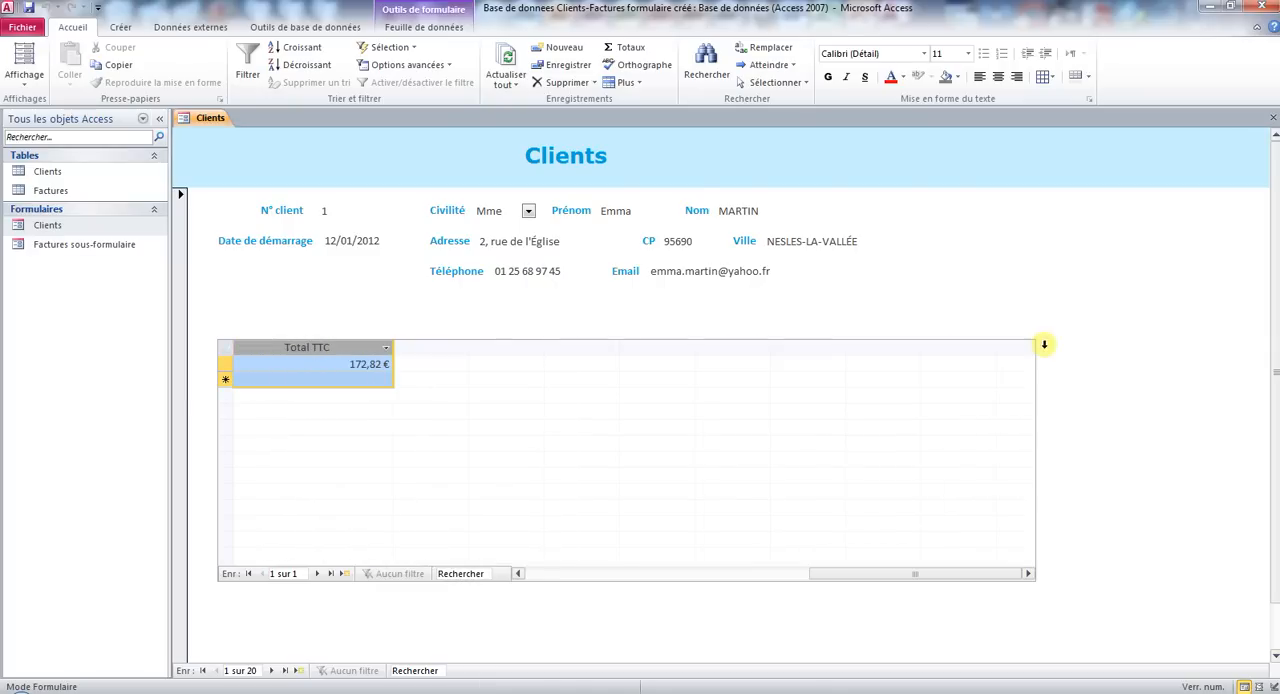
right_click(356, 345)
left_click(440, 456)
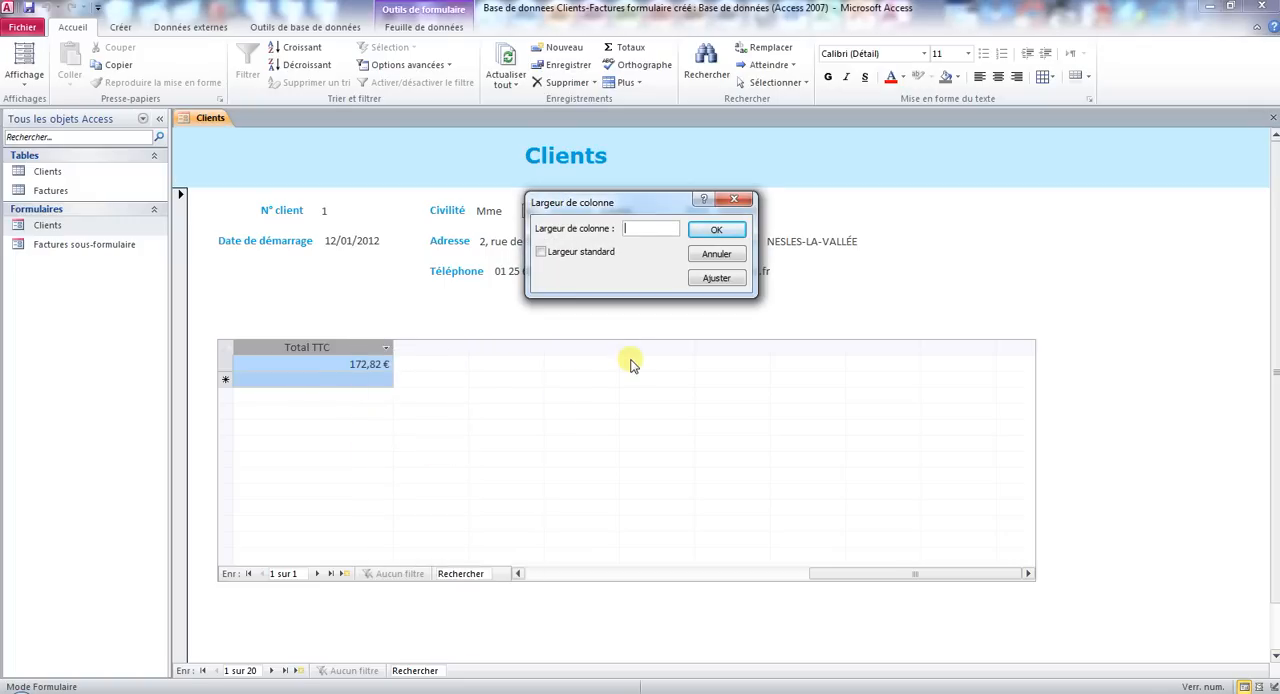
type("15 cm")
key("Return")
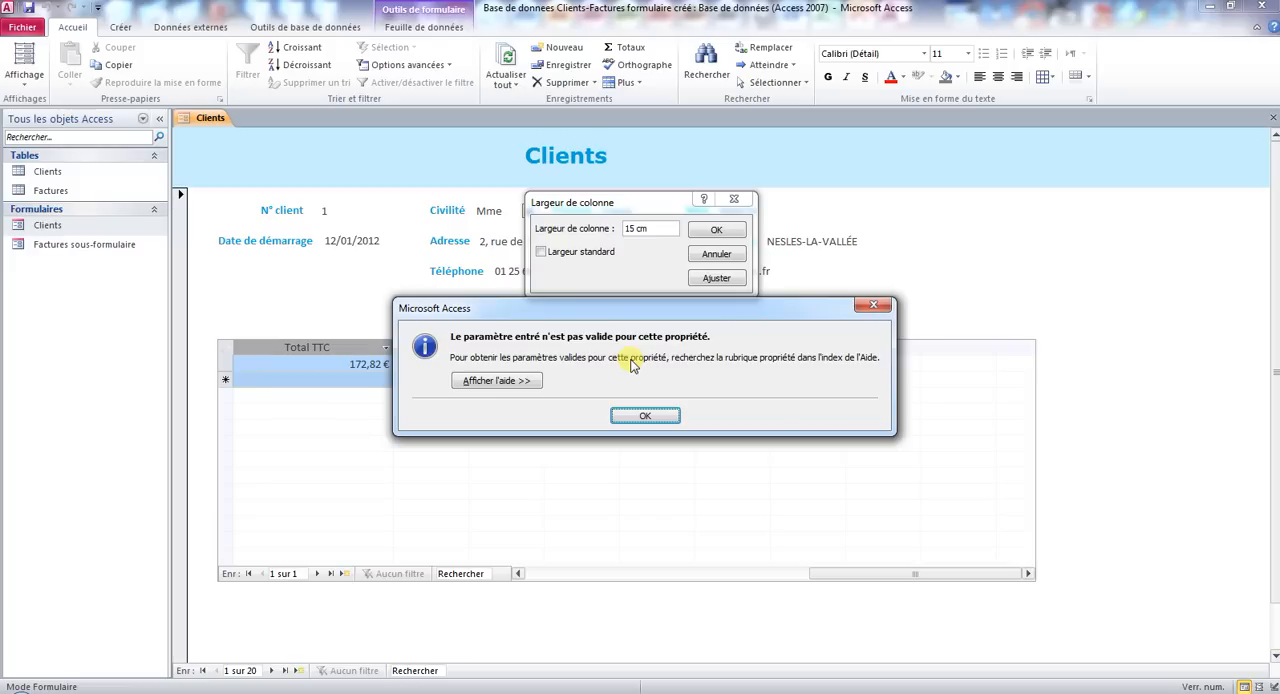
left_click(652, 416)
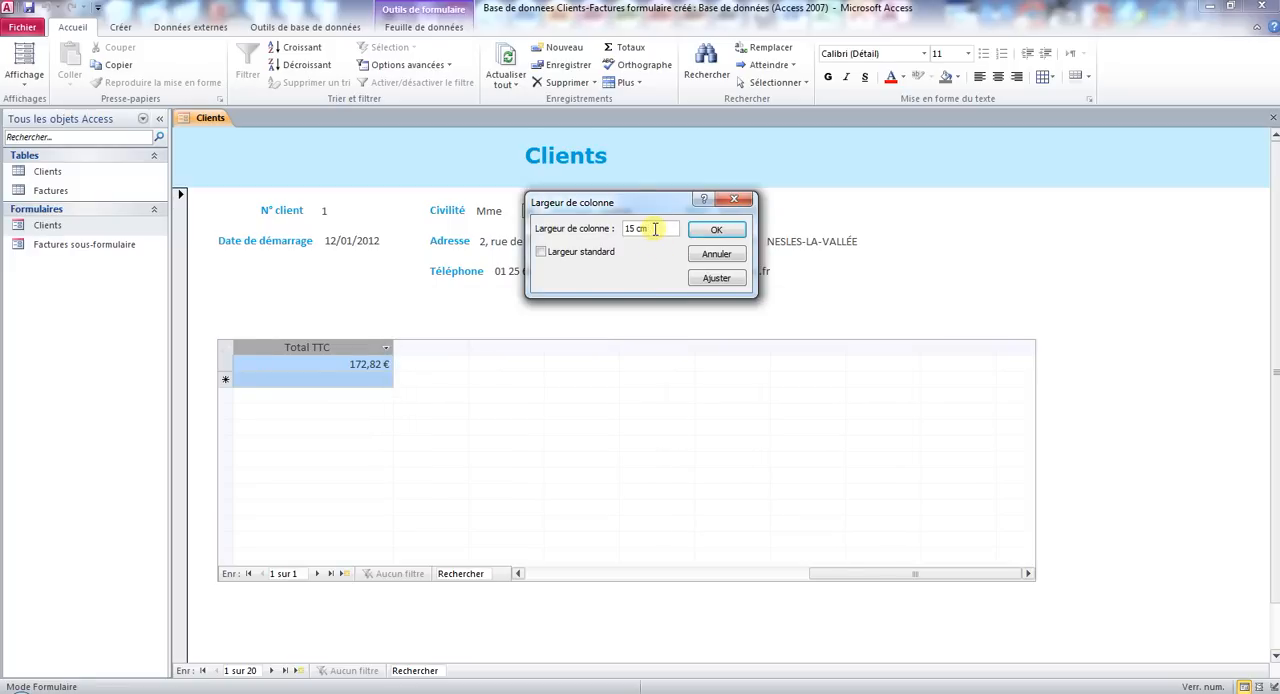
key("Return")
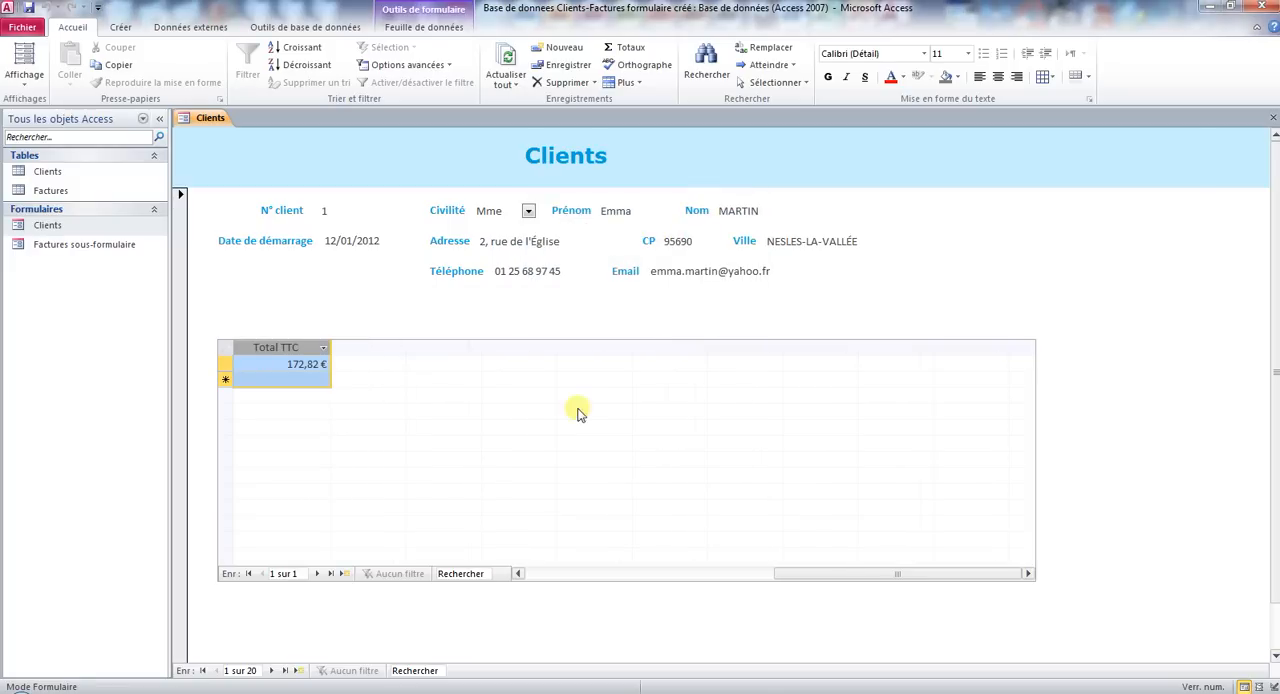
Autofit all selected invoice columns in the subform to their contents and clear the selection.
left_click(519, 574)
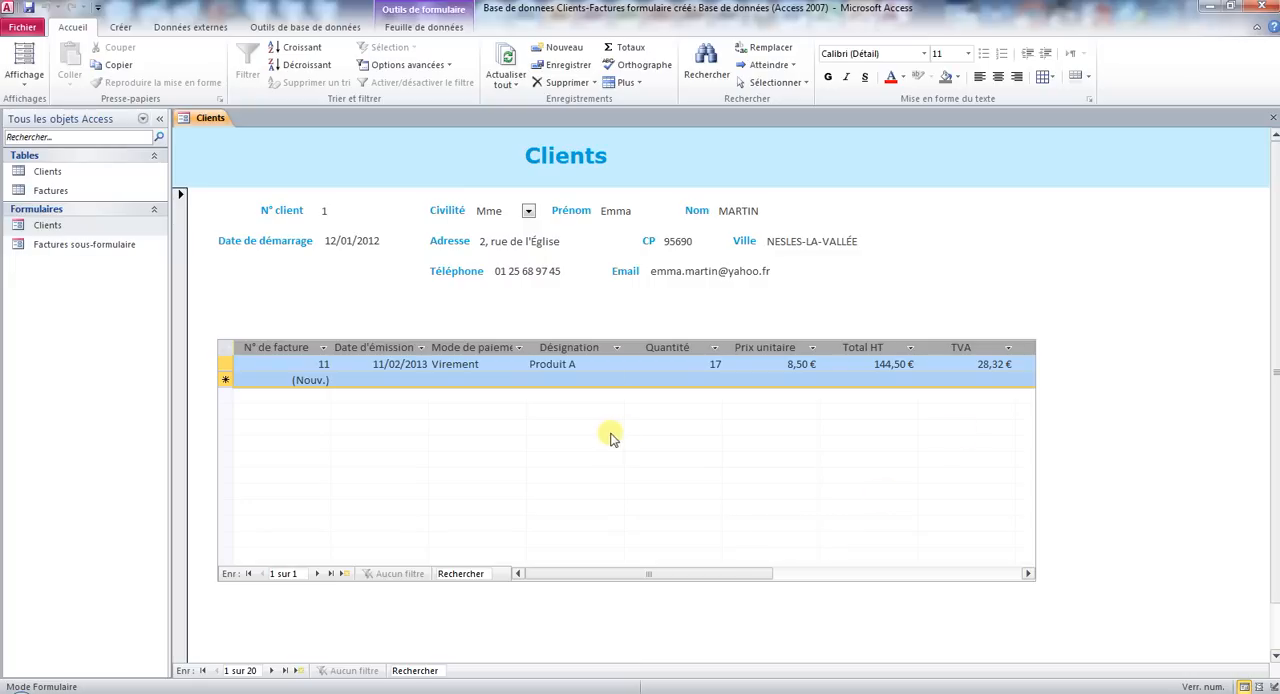
double_click(531, 347)
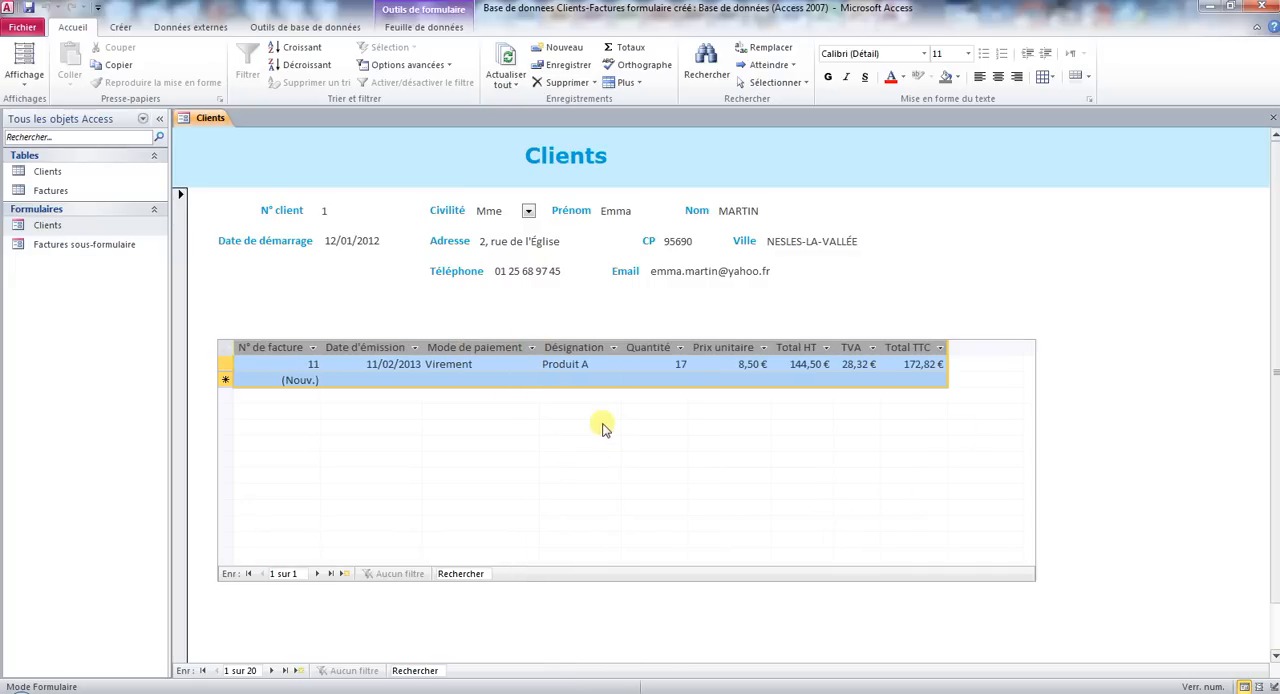
left_click(751, 364)
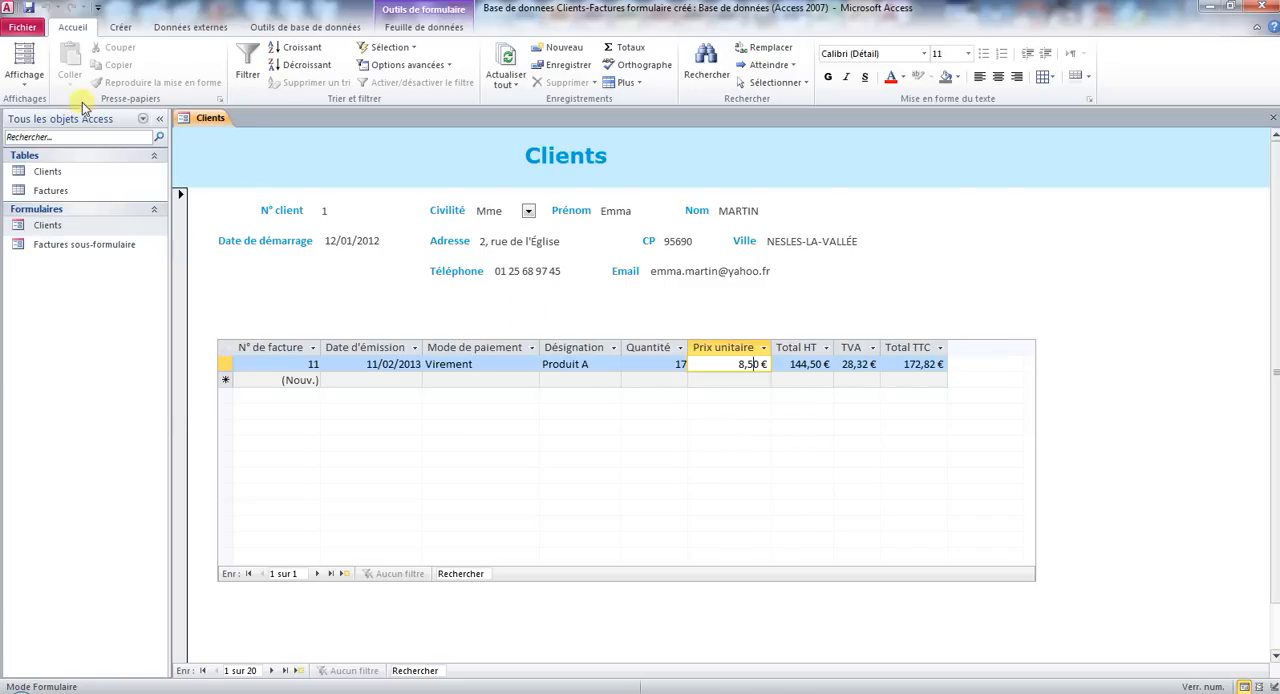
Reopen the Clients form in Design view, and return it to Form view.
left_click(24, 78)
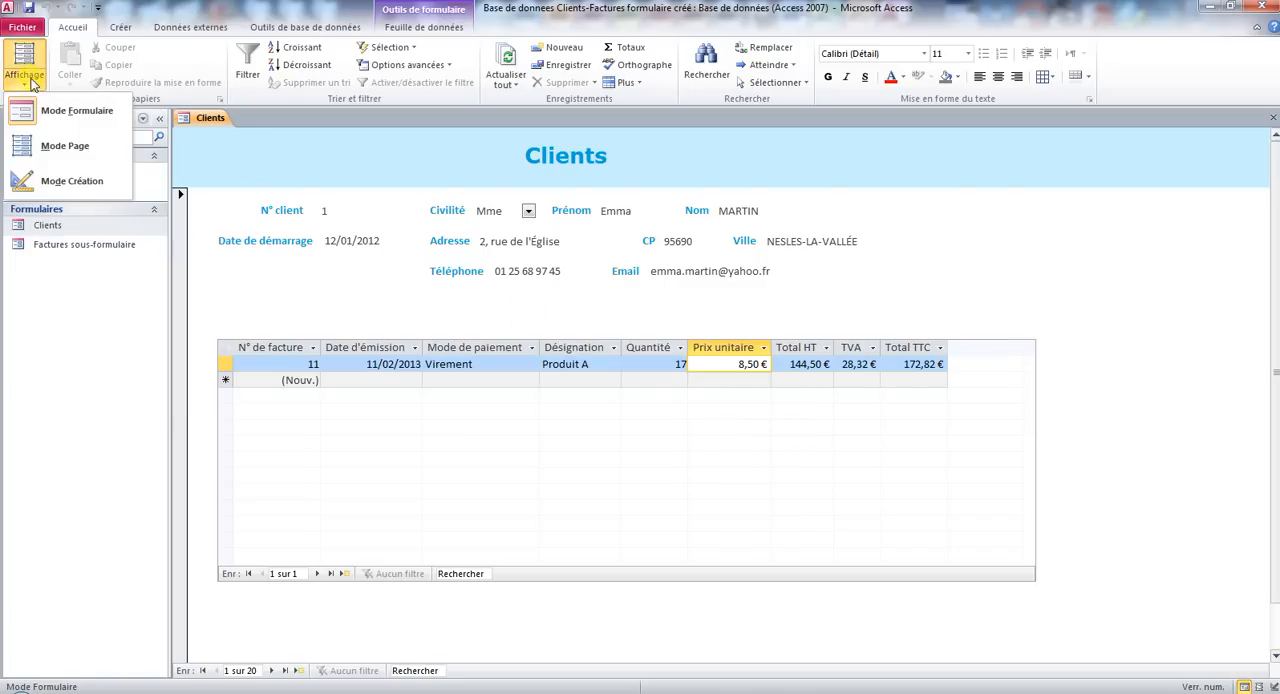
left_click(70, 190)
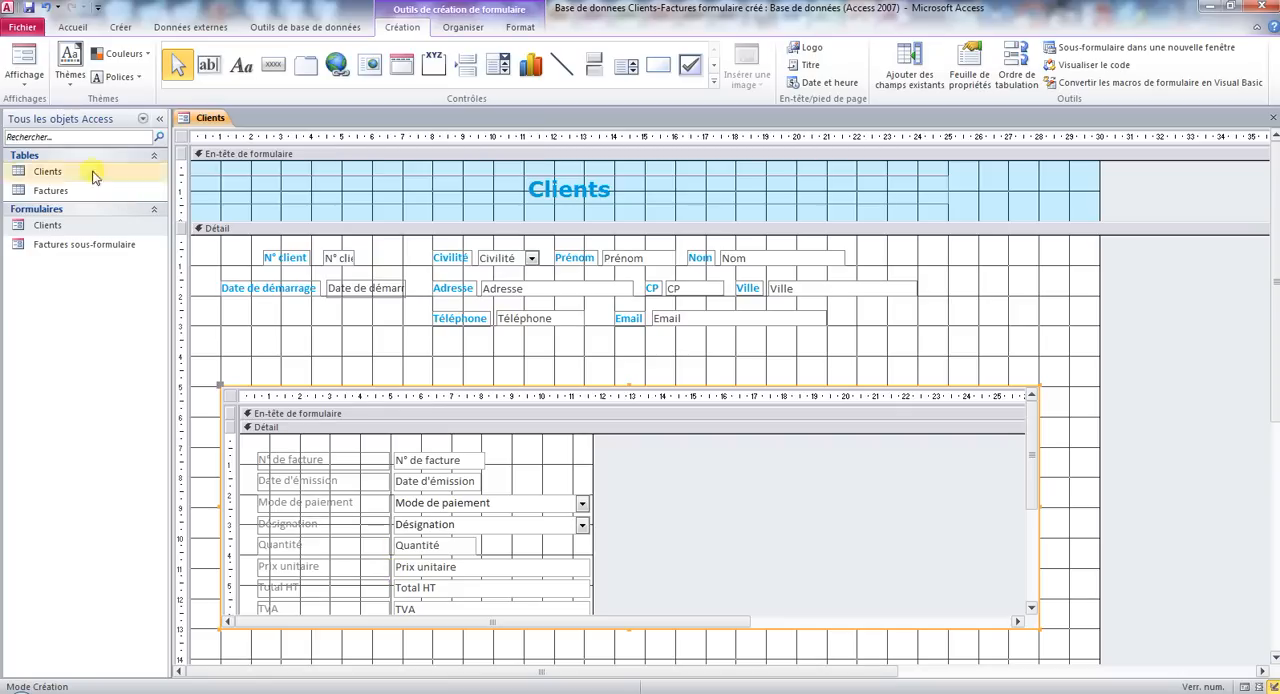
left_click(24, 85)
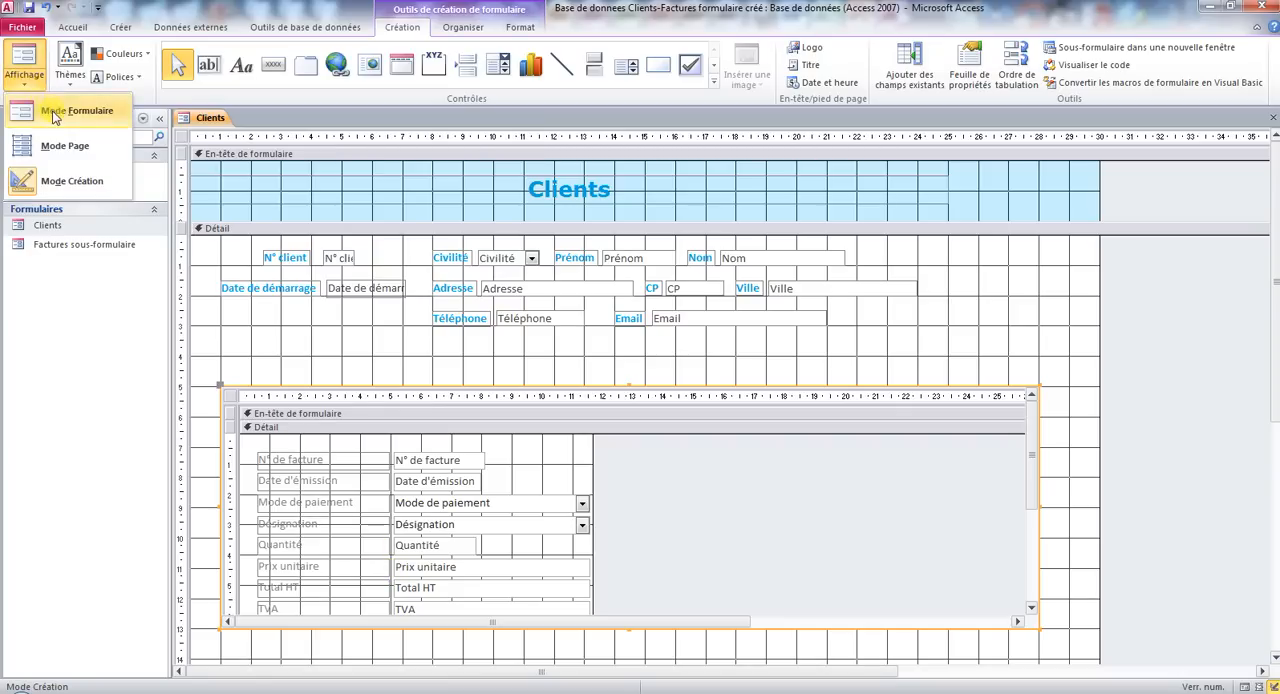
left_click(55, 112)
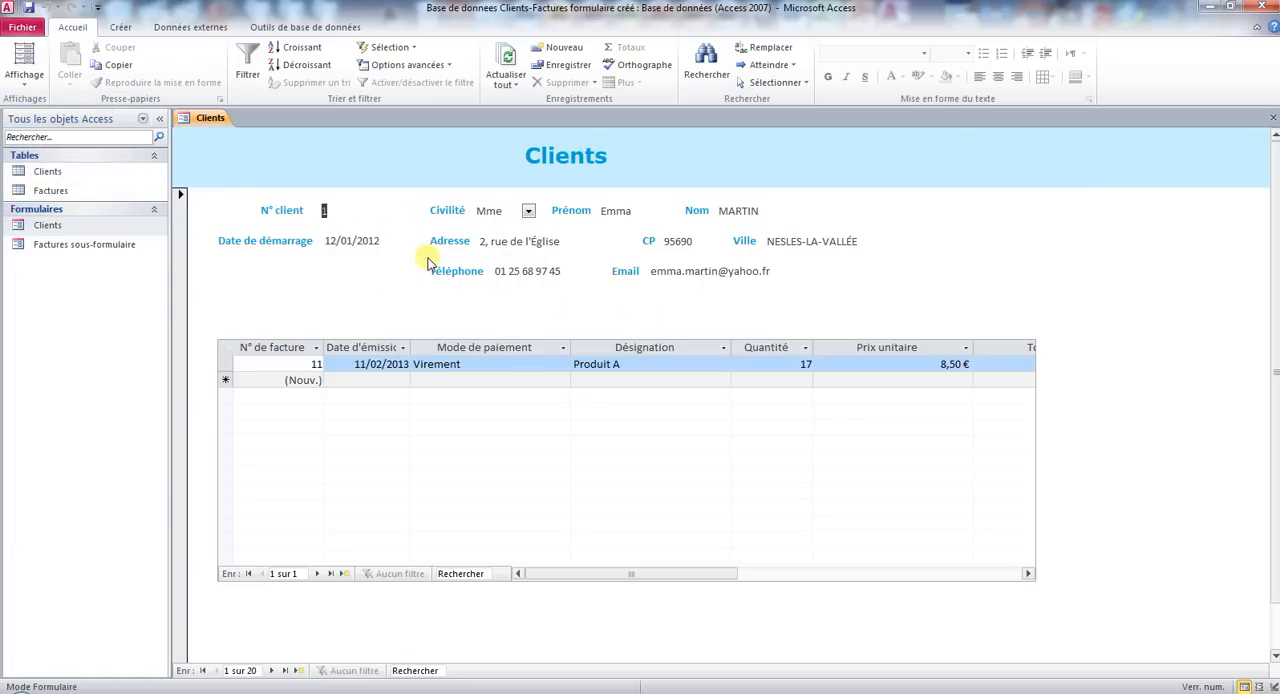
Display the Factures subform in Formulaire layout instead of as a datasheet.
left_click(294, 351)
right_click(296, 354)
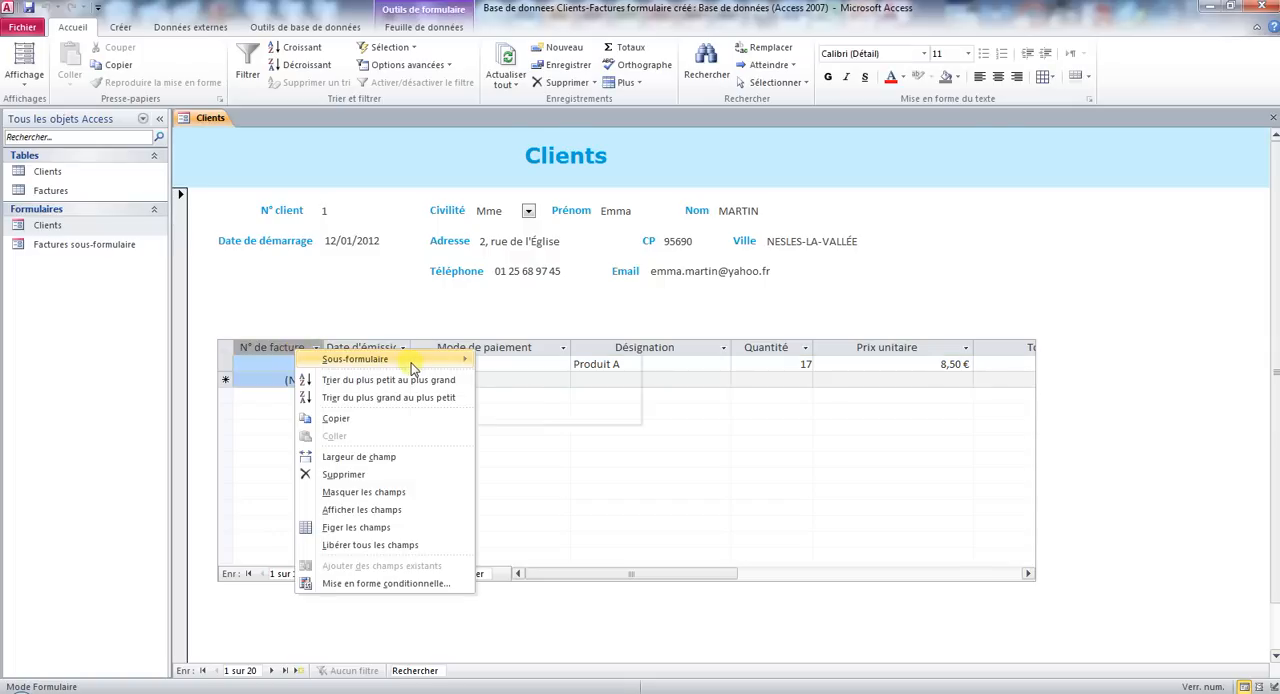
mouse_move(375, 362)
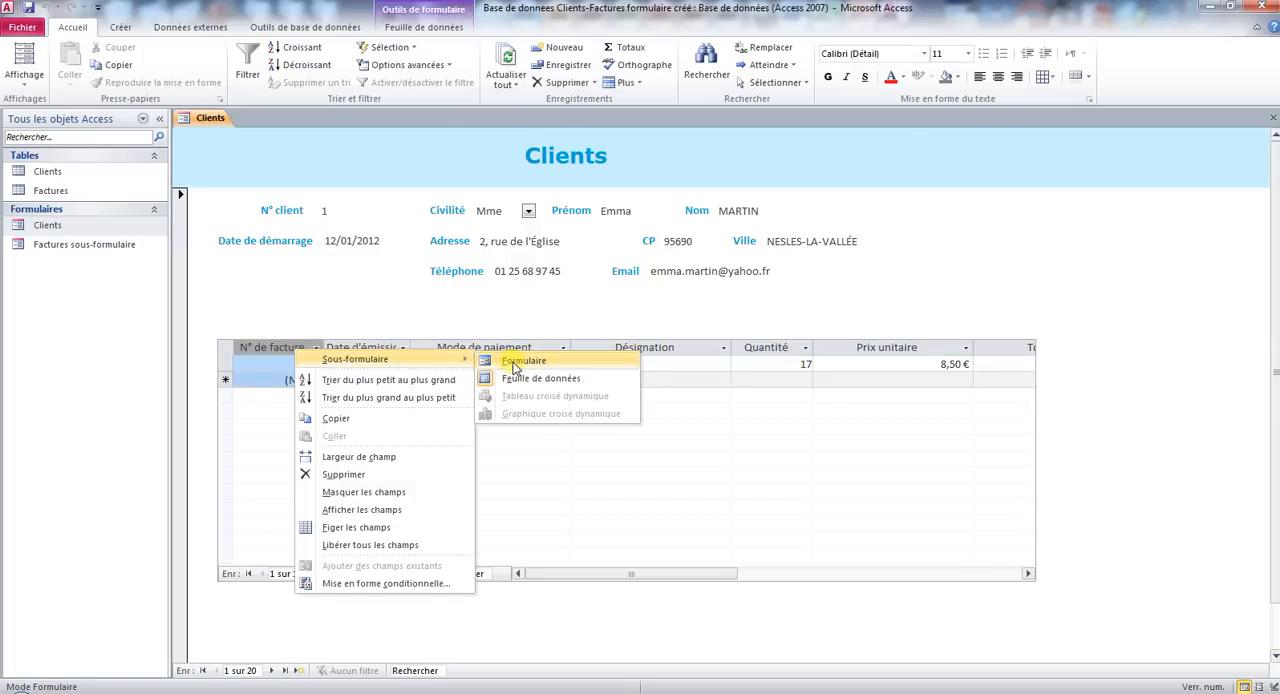
left_click(515, 364)
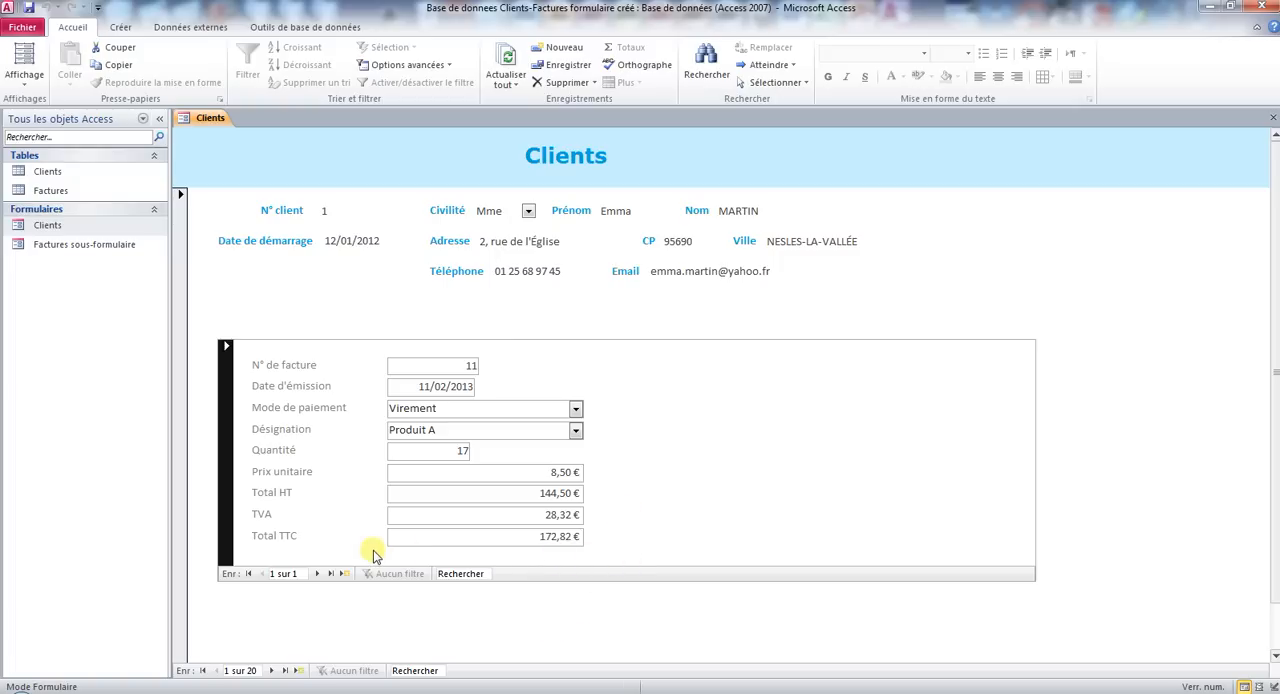
Go to the second client record and view that client's second invoice in the subform.
left_click(270, 671)
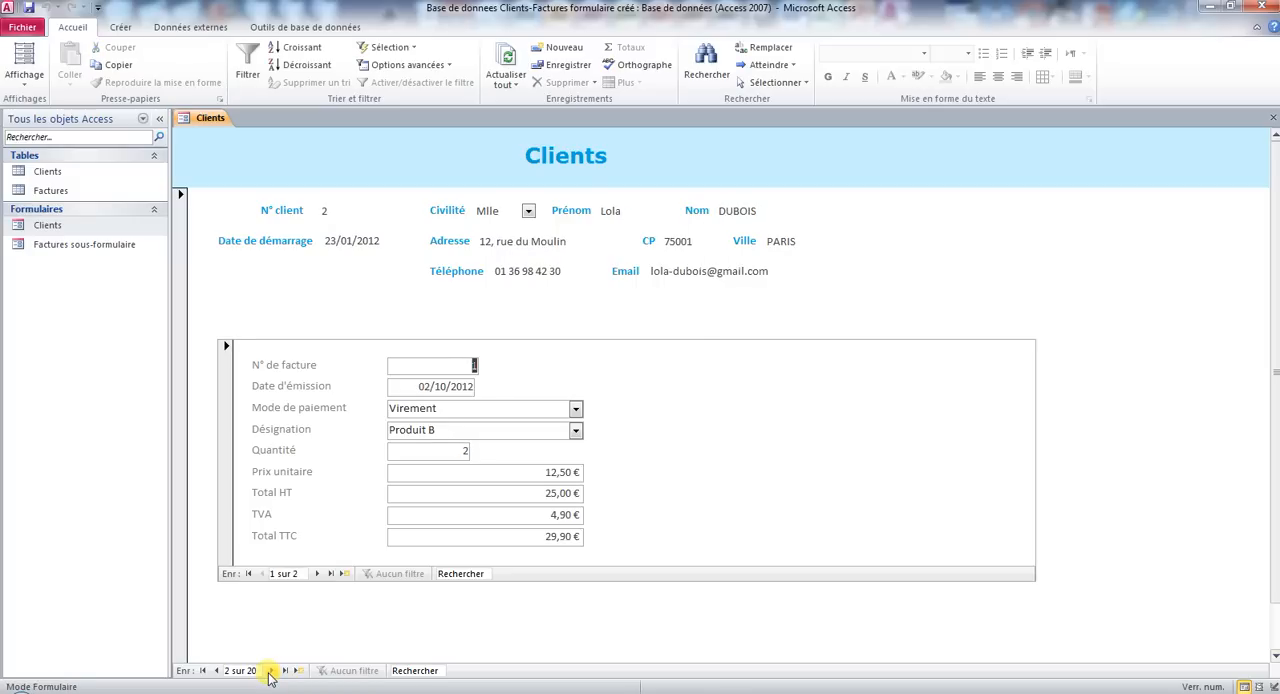
left_click(312, 493)
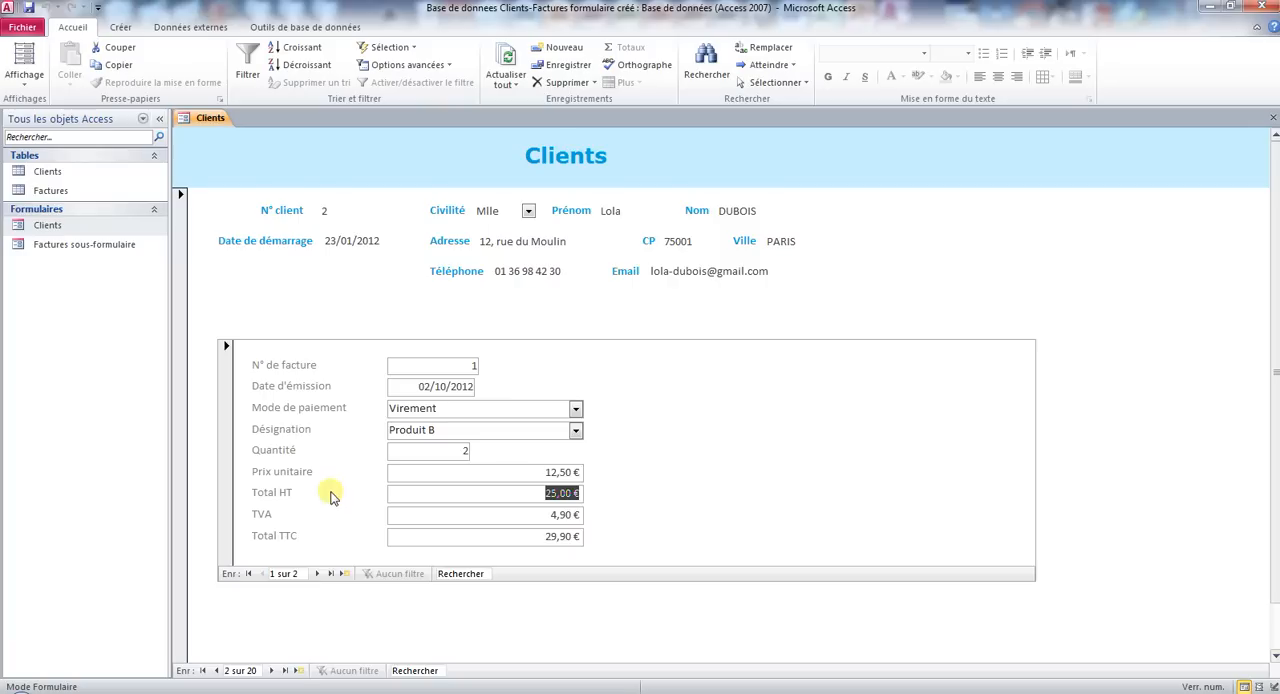
left_click(320, 575)
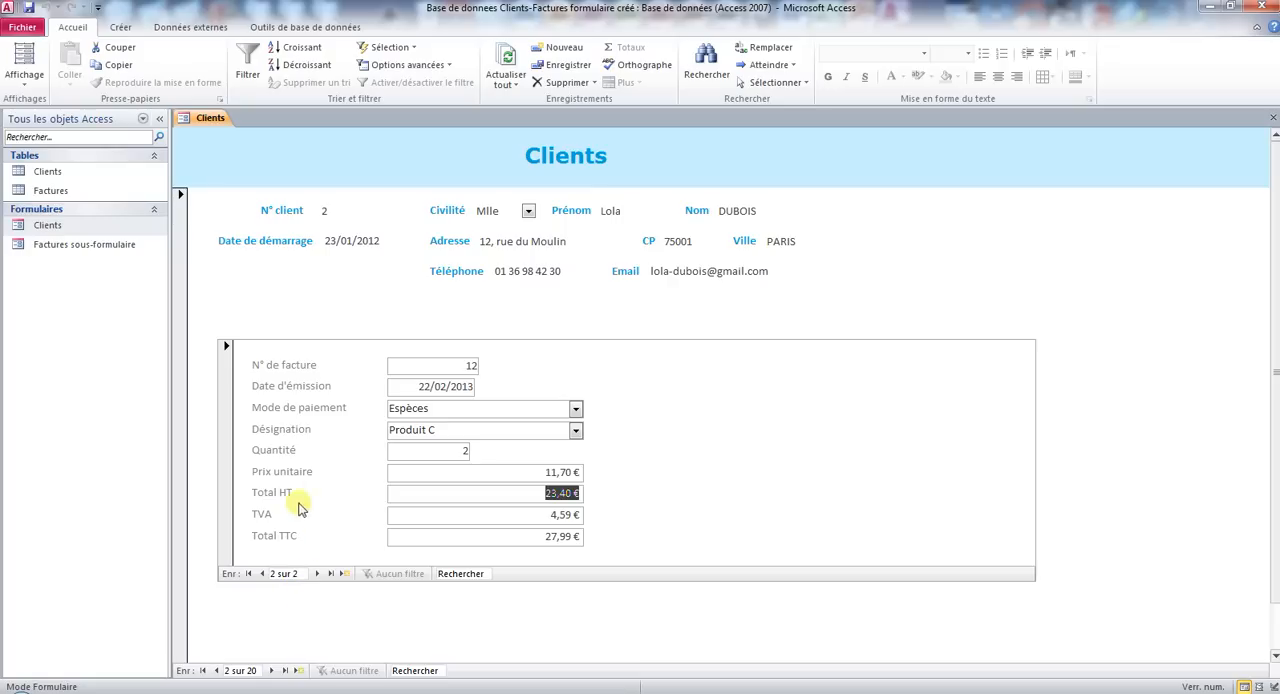
Switch the Factures subform back to Feuille de données (datasheet) layout.
right_click(253, 366)
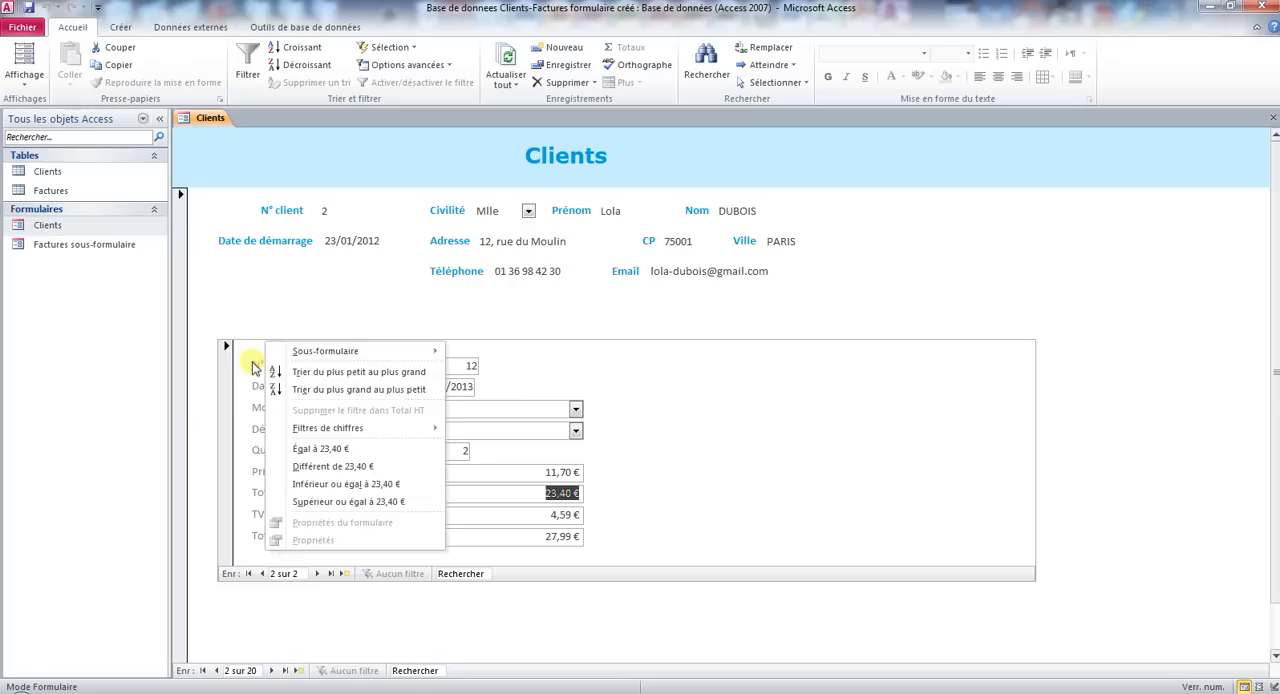
mouse_move(337, 372)
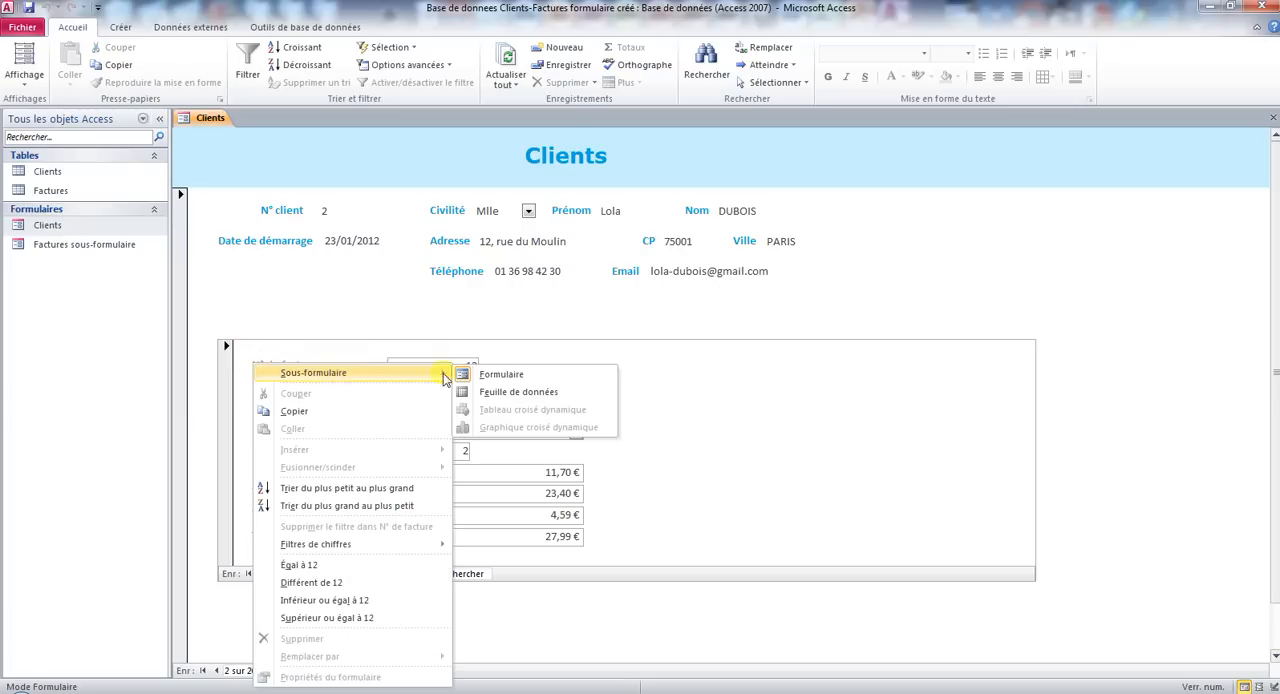
left_click(515, 399)
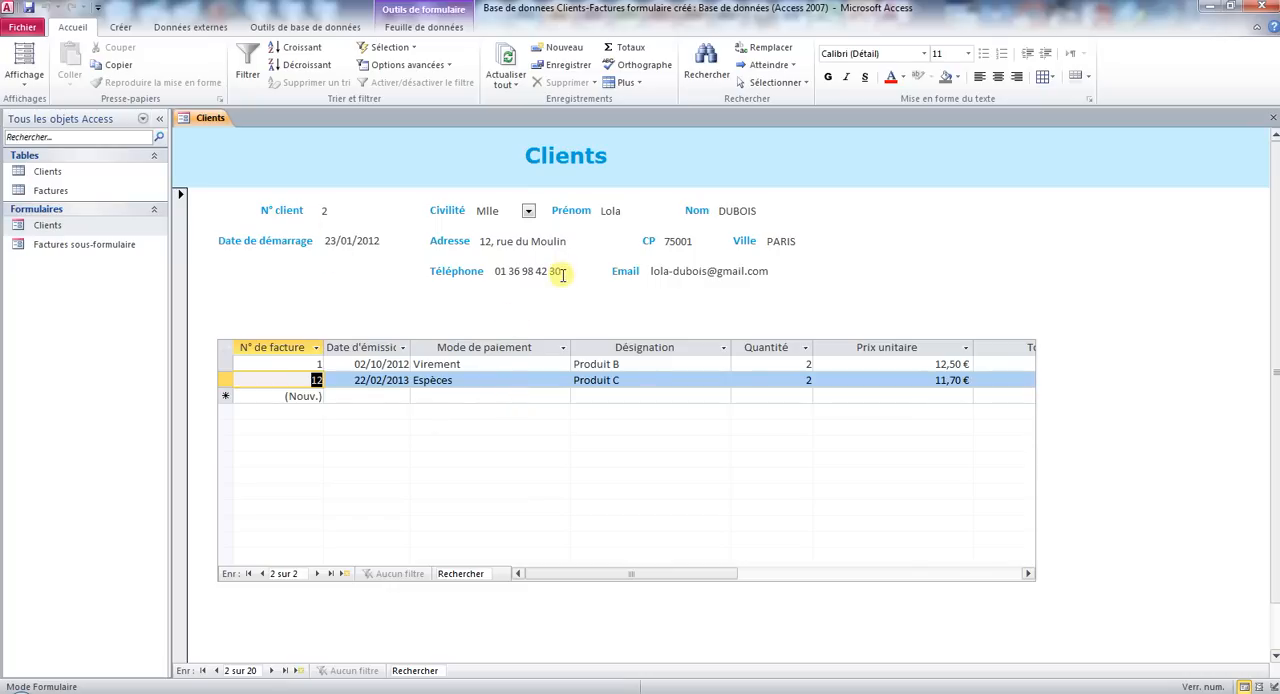
Enter the issue date field of the new invoice row, and go to a new blank client record.
left_click(366, 398)
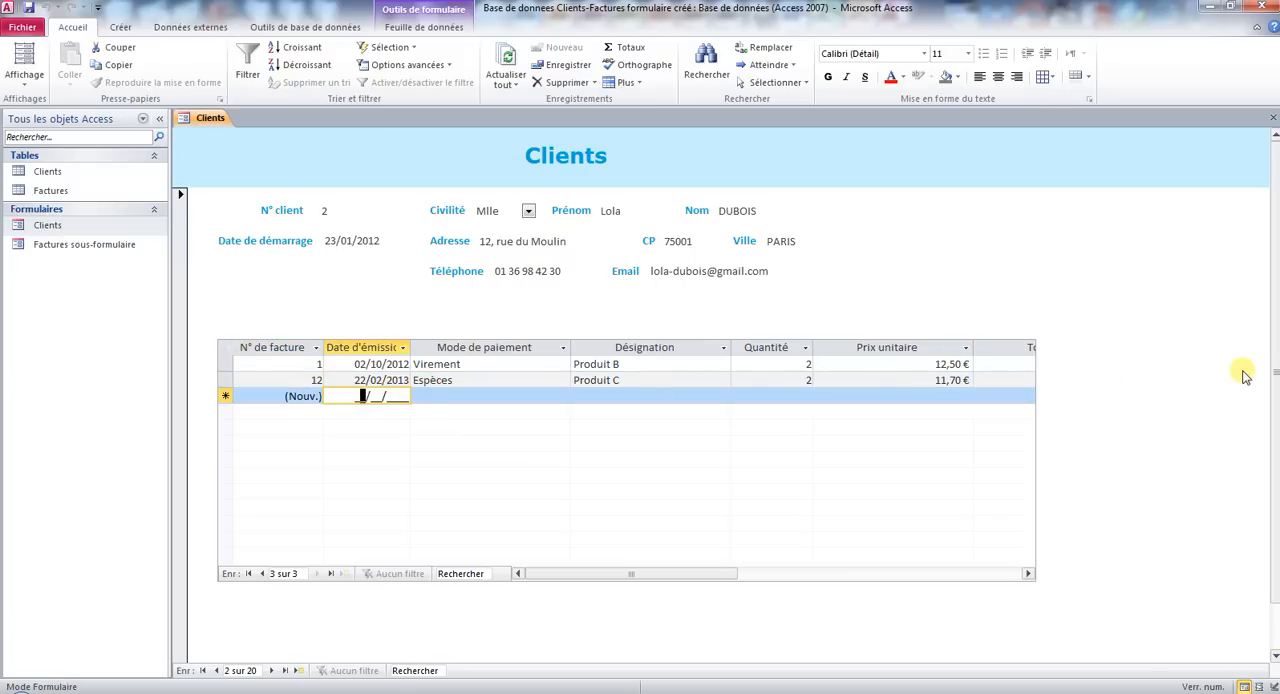
left_click(297, 671)
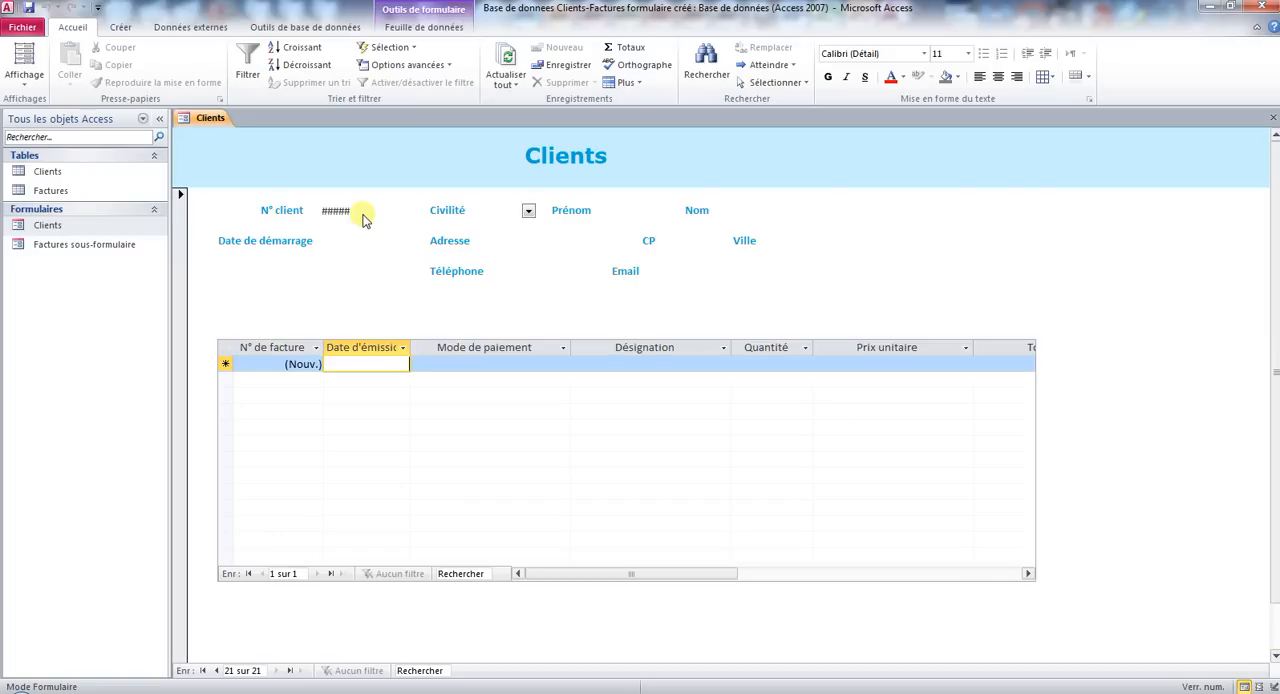
Close the Clients form, saving its design changes, and open the Factures sous-formulaire form.
right_click(210, 119)
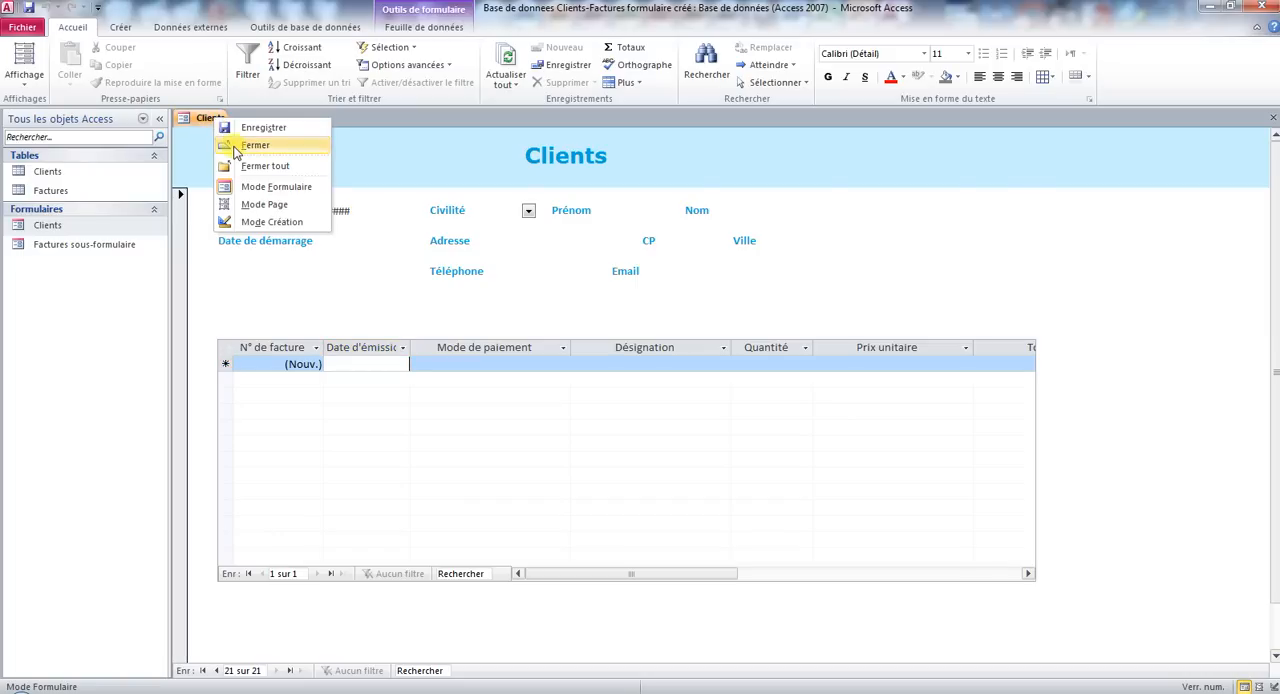
left_click(237, 147)
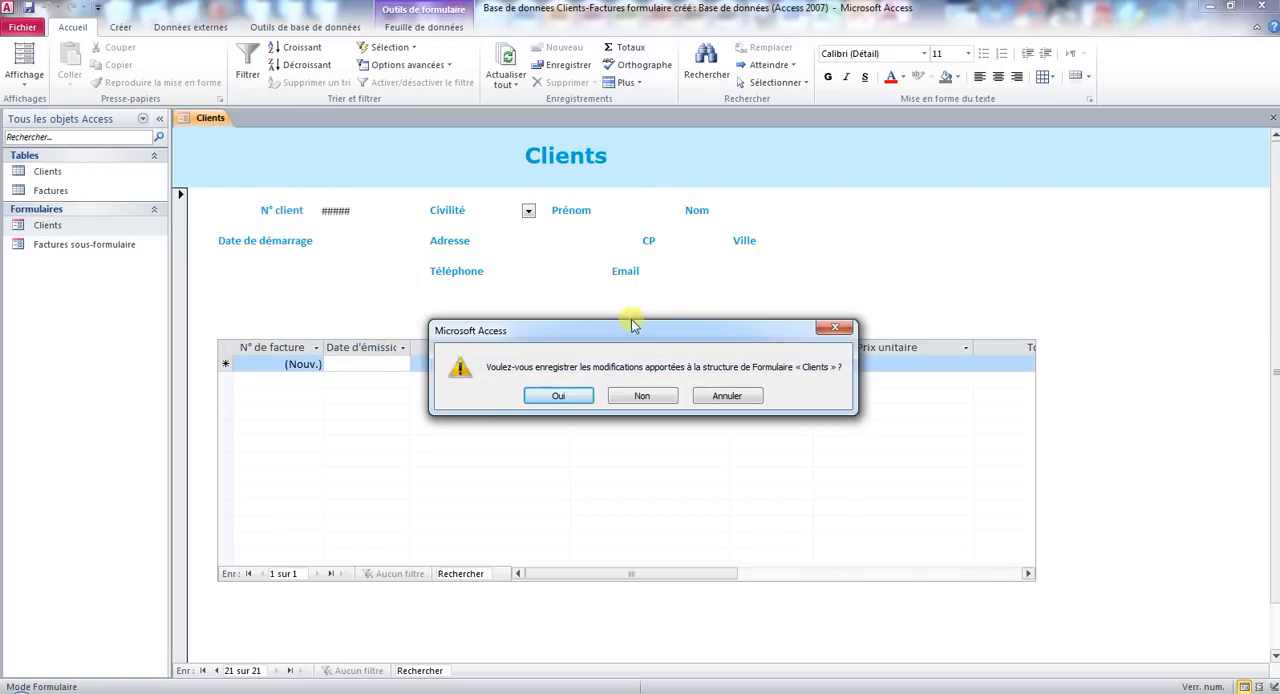
left_click(560, 396)
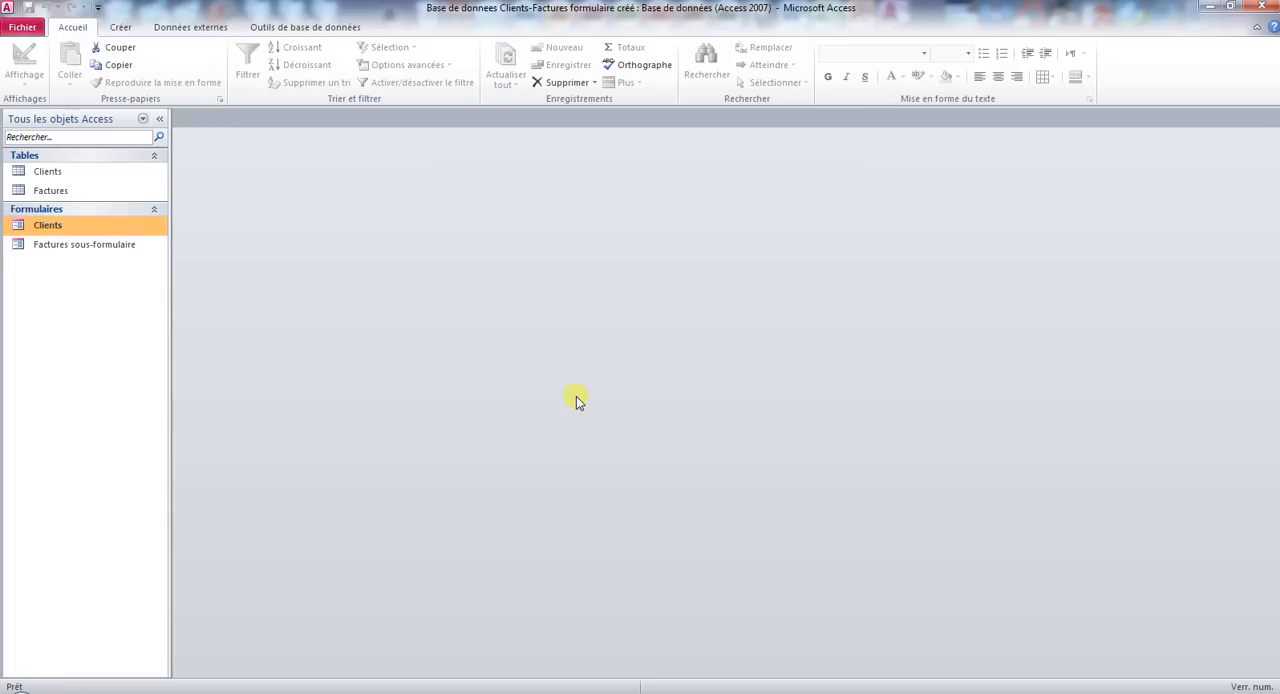
double_click(95, 247)
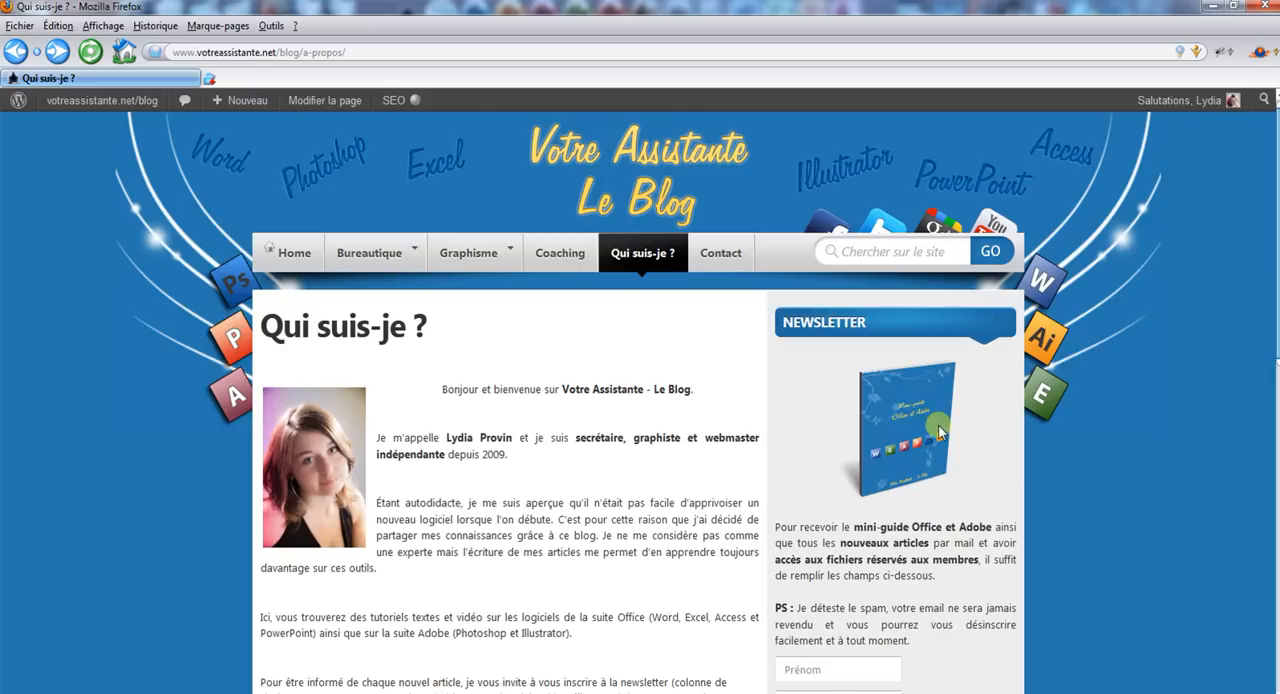
In Firefox, go through the Prénom and Email fields of the newsletter sign-up form on the Qui suis-je ? page.
left_click(857, 668)
scroll(857, 668, "down", 2)
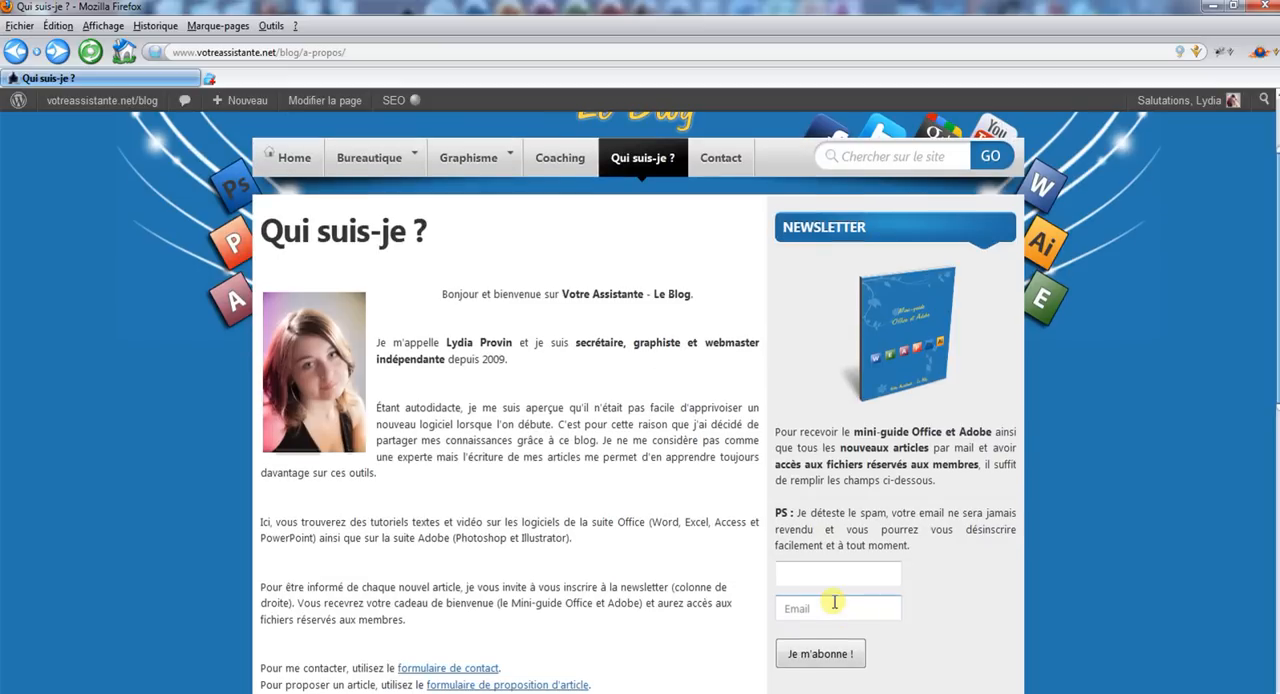
left_click(830, 603)
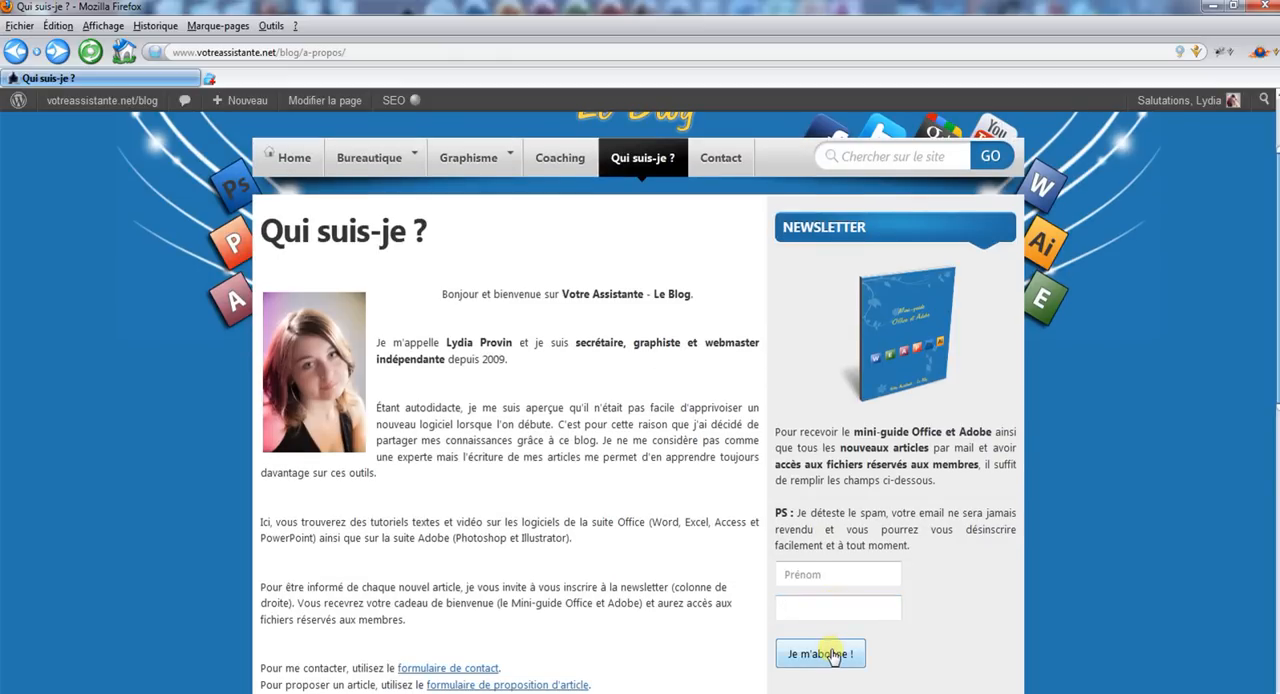